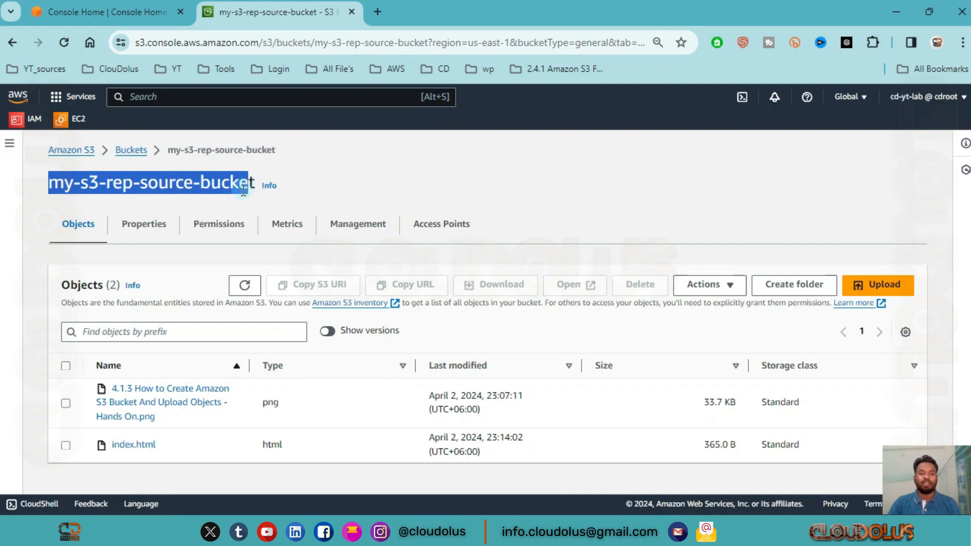
# Start creating a lifecycle rule for the bucket my-s3-rep-source-bucket from its management settings
pyautogui.click(365, 193)
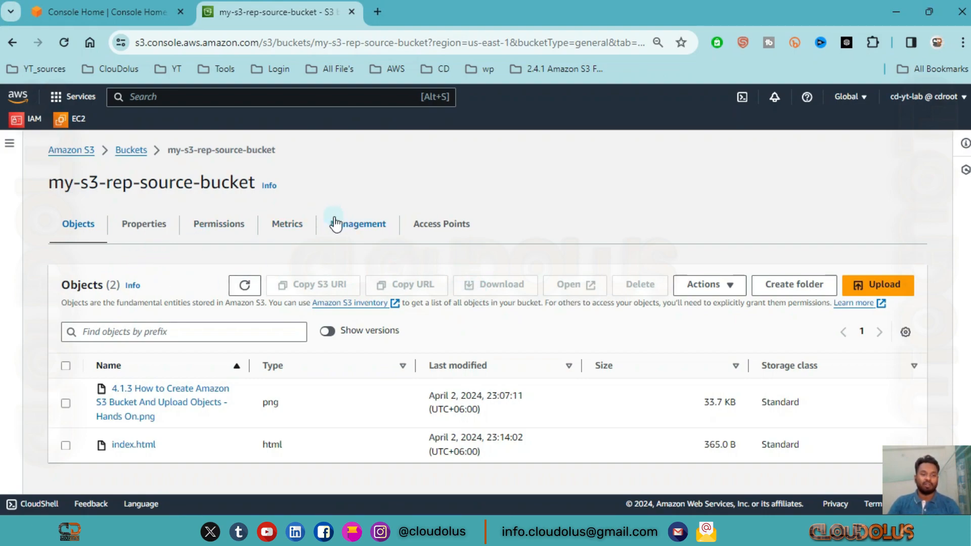
pyautogui.click(356, 223)
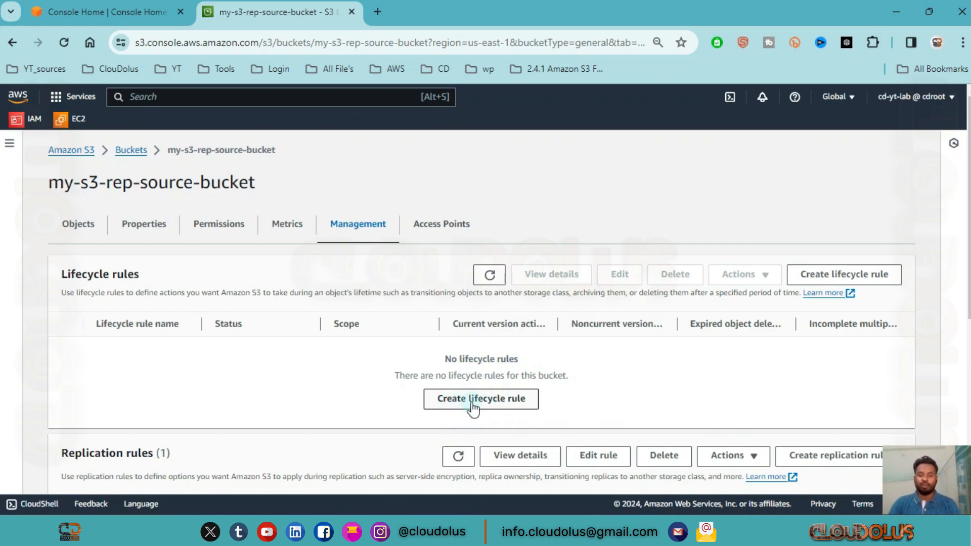
pyautogui.click(447, 403)
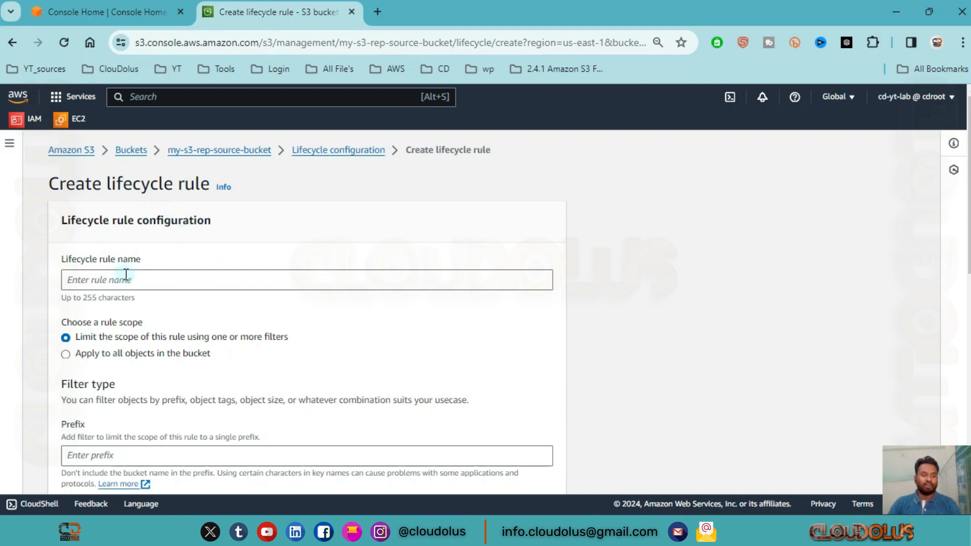
# Name the lifecycle rule my-s3-lifecycle-rule
pyautogui.click(233, 280)
pyautogui.write('my-s3-life')
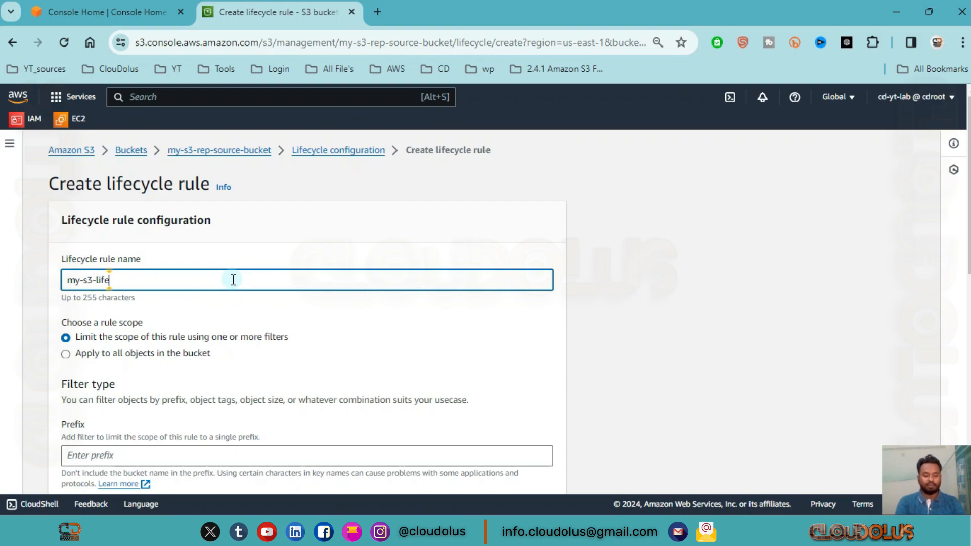
pyautogui.write('cycle-ru')
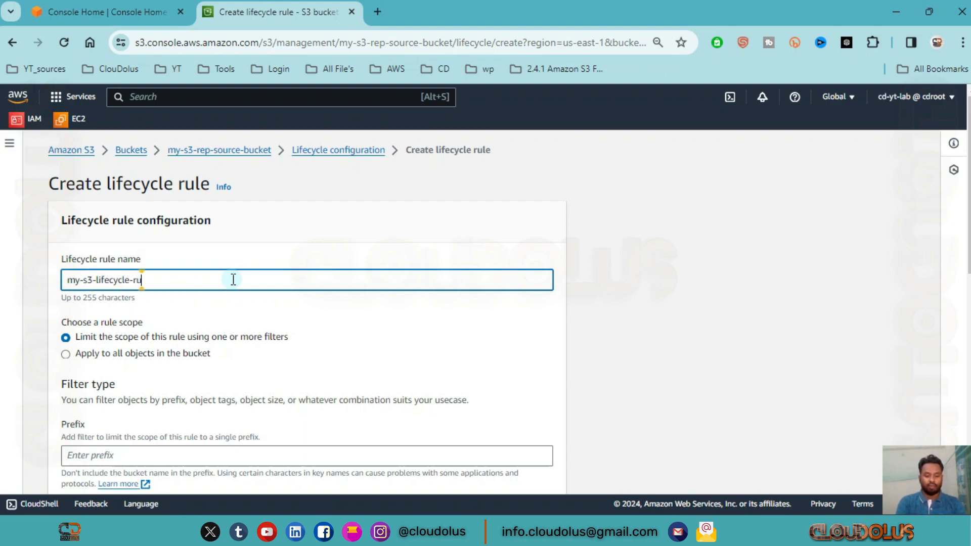
pyautogui.write('le')
pyautogui.moveTo(180, 278); pyautogui.dragTo(68, 278)
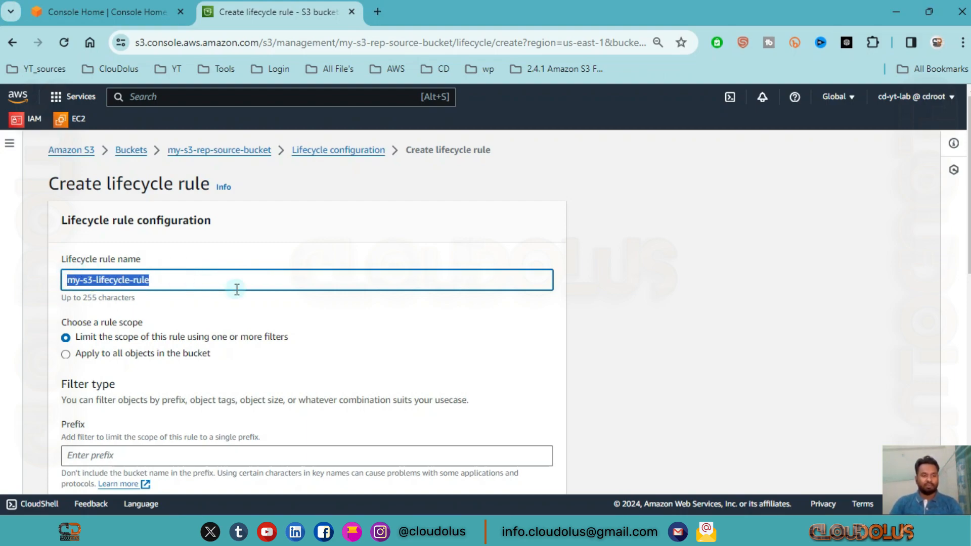
pyautogui.click(306, 309)
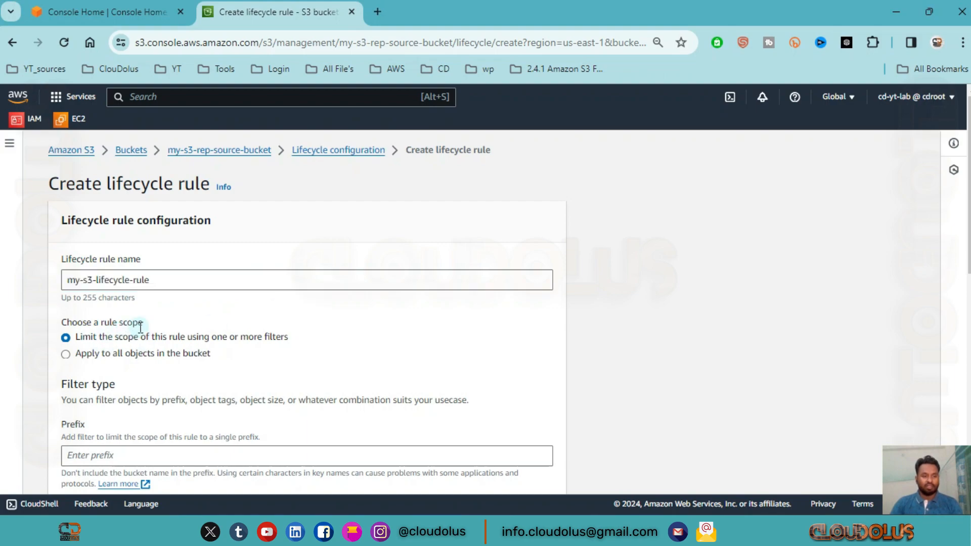
# Set the rule scope to apply to all objects in the bucket and acknowledge it
pyautogui.scroll(-3, 140, 327)
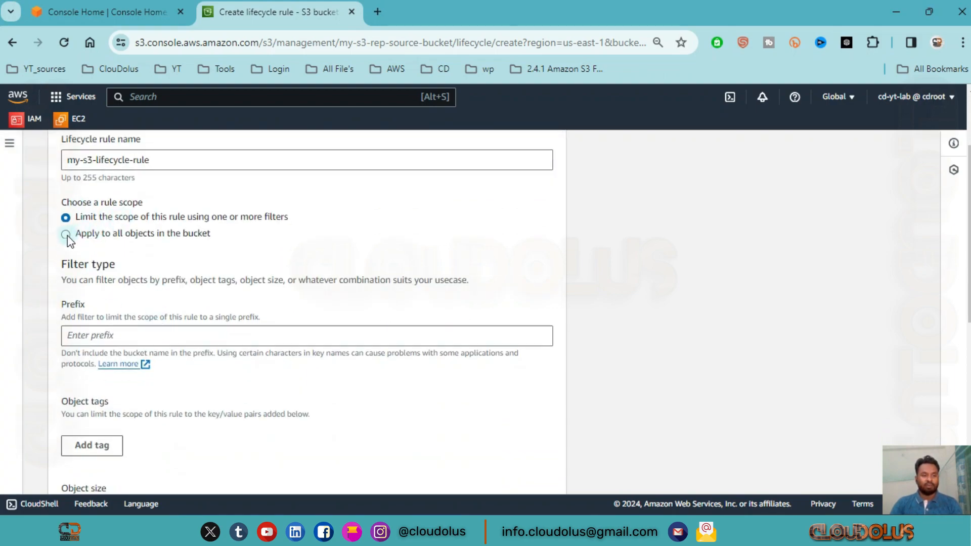
pyautogui.click(66, 236)
pyautogui.click(308, 248)
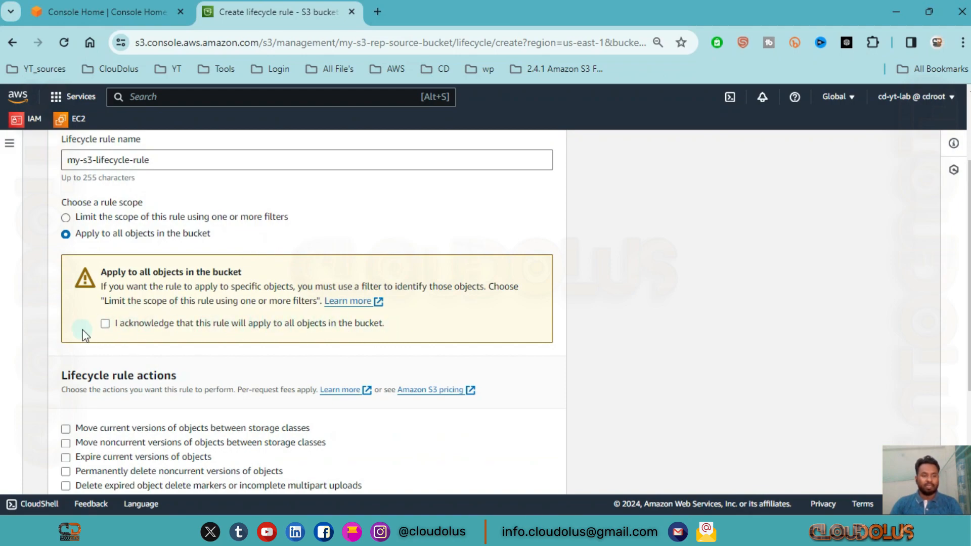
pyautogui.click(106, 324)
# Enable the rule action that moves current versions of objects between storage classes
pyautogui.scroll(-4, 206, 304)
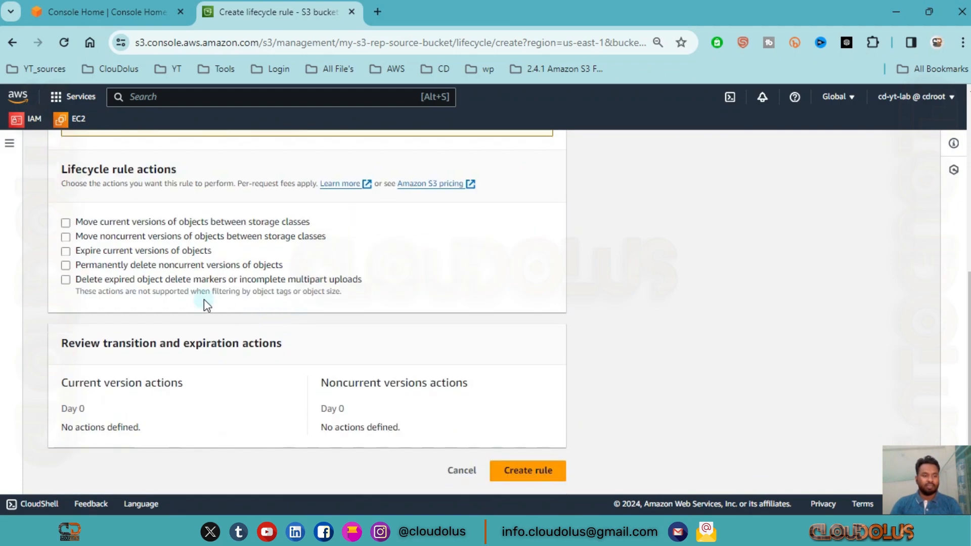
pyautogui.scroll(5, 190, 296)
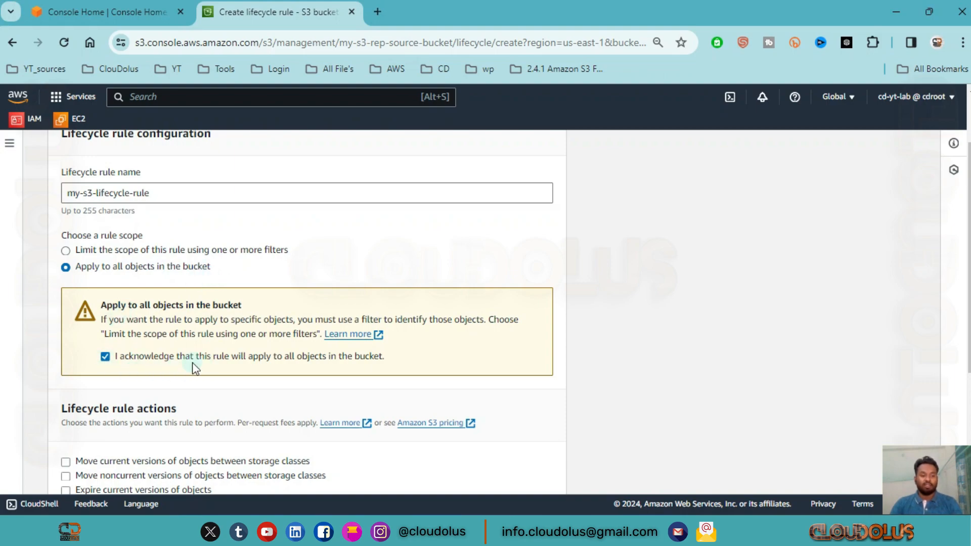
pyautogui.scroll(-5, 193, 367)
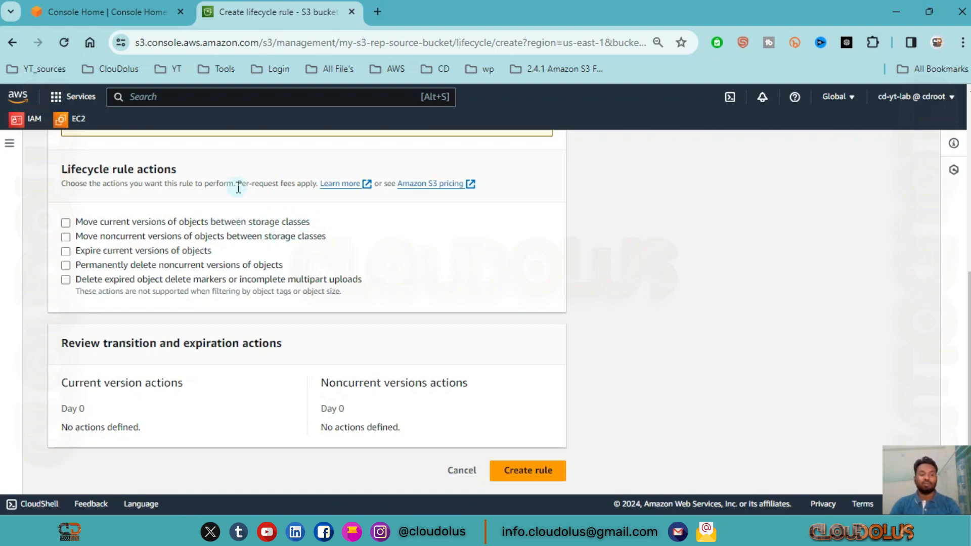
pyautogui.click(66, 222)
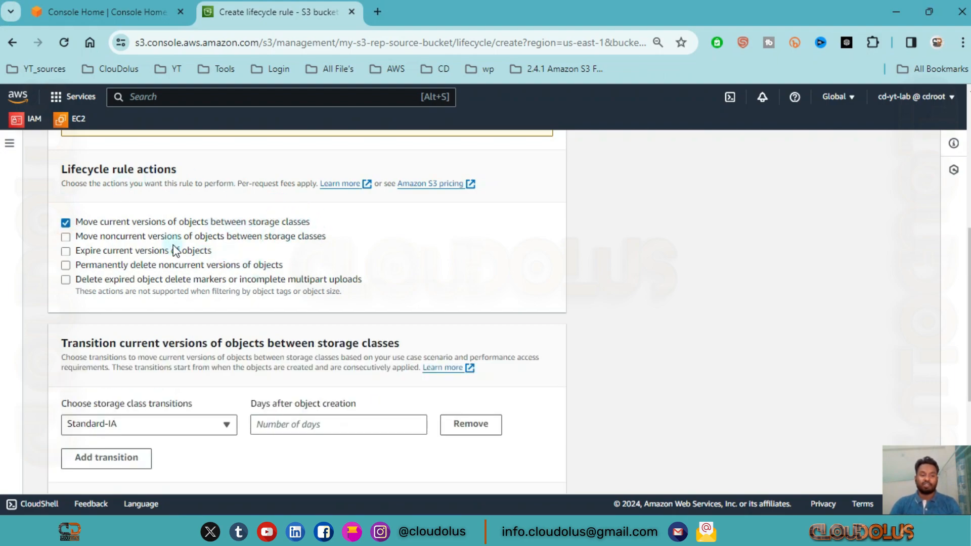
pyautogui.scroll(-2, 84, 235)
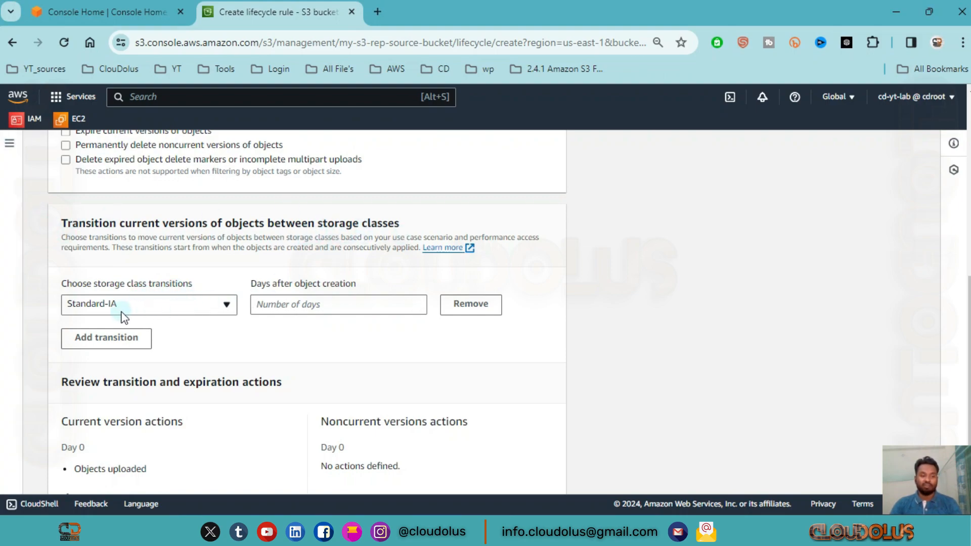
# Look through the available storage classes for the current-version transition, keeping Standard-IA
pyautogui.click(224, 307)
pyautogui.scroll(3, 196, 332)
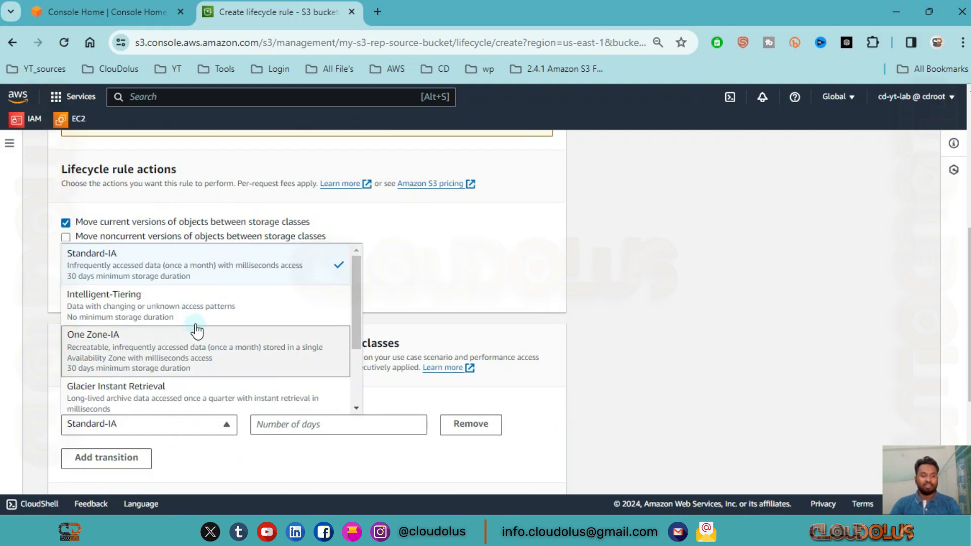
pyautogui.scroll(-3, 197, 331)
pyautogui.scroll(3, 241, 365)
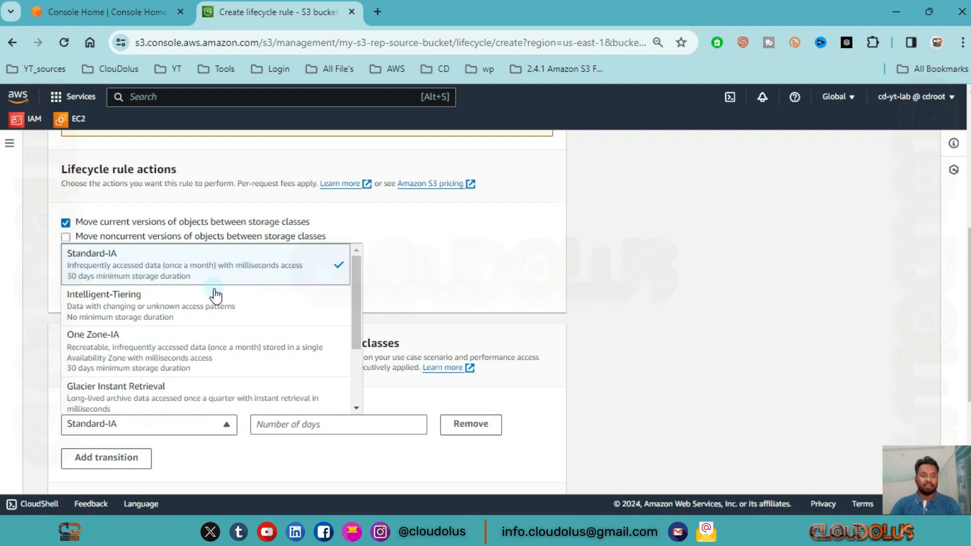
pyautogui.scroll(-3, 216, 295)
pyautogui.scroll(3, 232, 325)
pyautogui.click(226, 425)
pyautogui.scroll(-2, 282, 365)
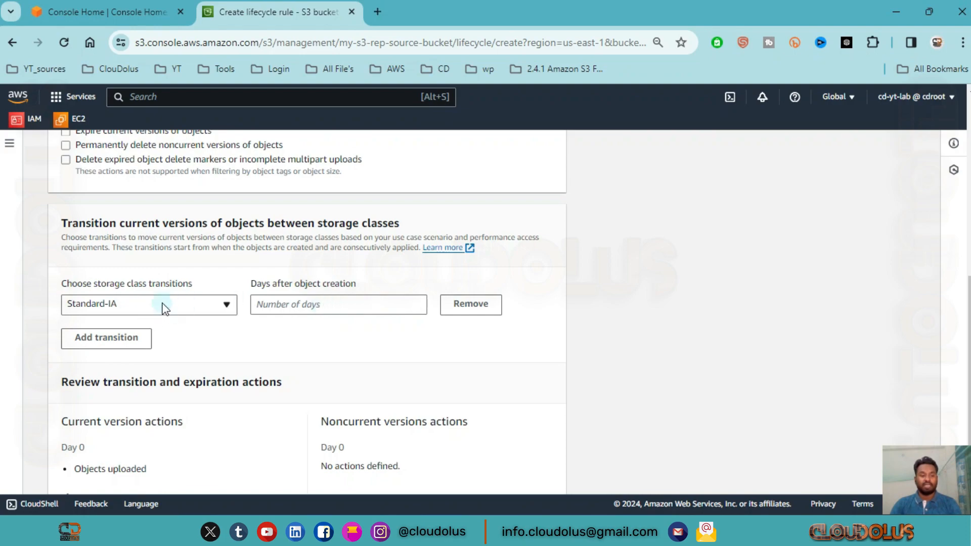
# Set the Standard-IA transition of current versions to 20 days after object creation
pyautogui.click(338, 307)
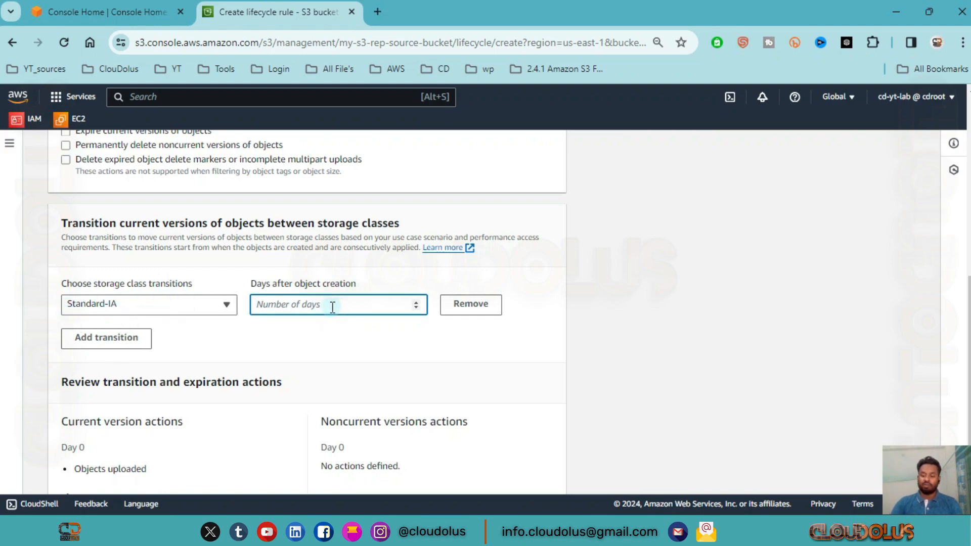
pyautogui.write('2')
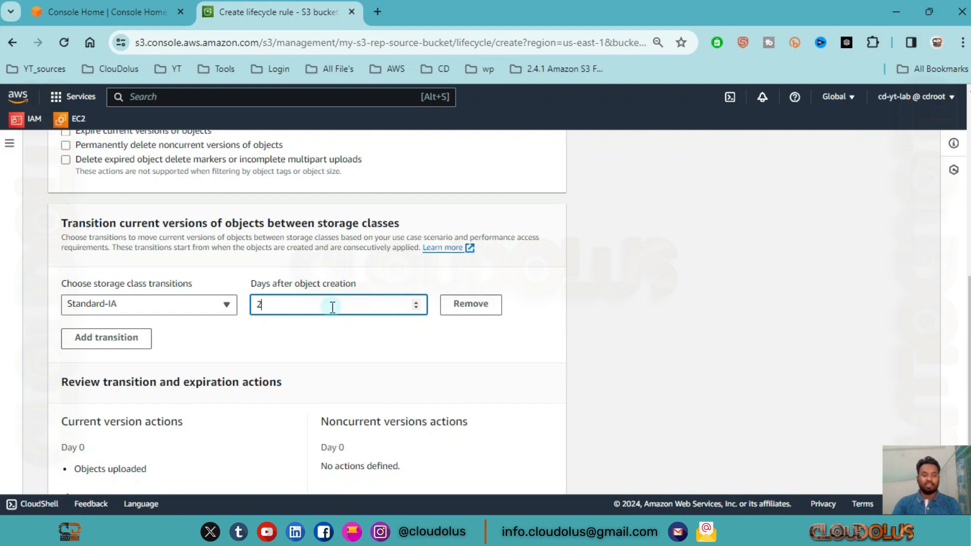
pyautogui.write('0')
pyautogui.click(412, 335)
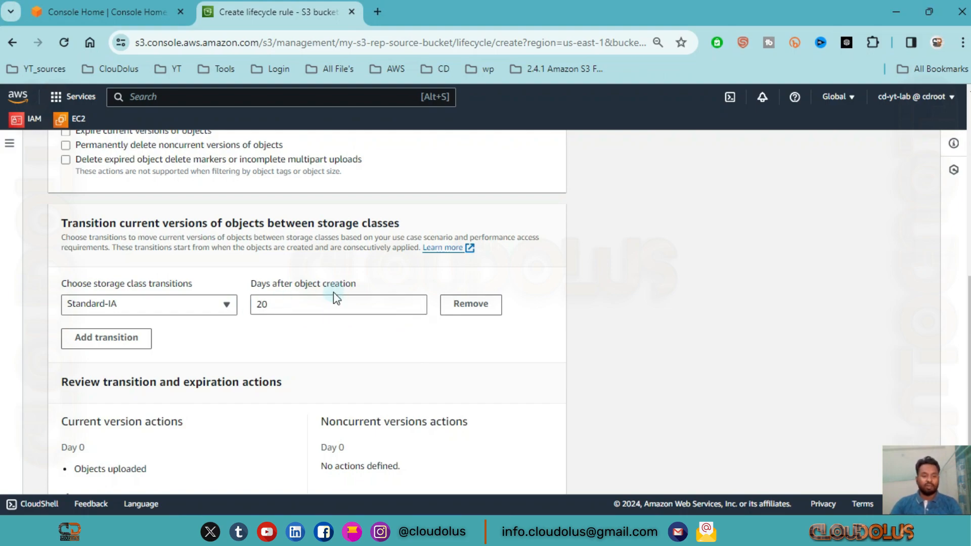
# Add a second current-version transition to One Zone-IA at 40 days after object creation
pyautogui.click(120, 338)
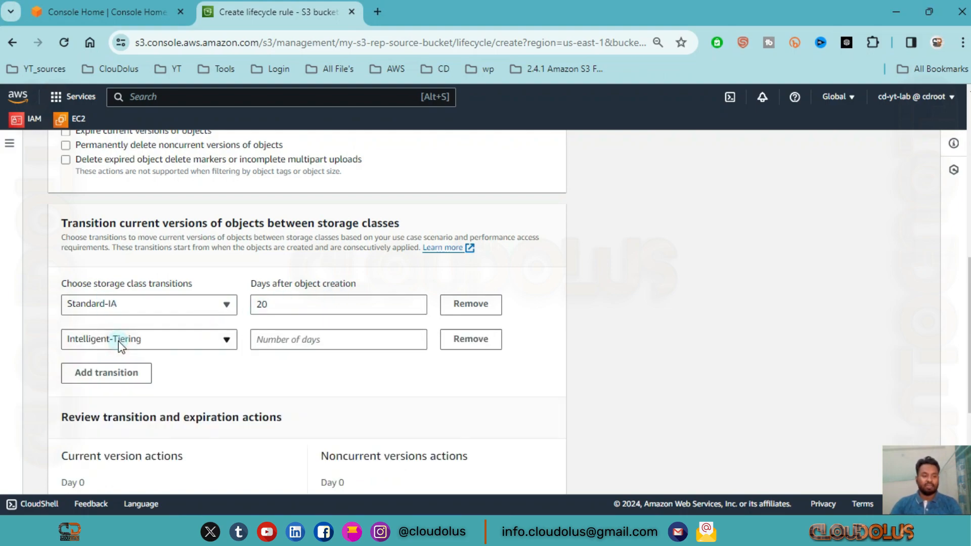
pyautogui.click(119, 340)
pyautogui.click(144, 222)
pyautogui.click(318, 337)
pyautogui.write('40')
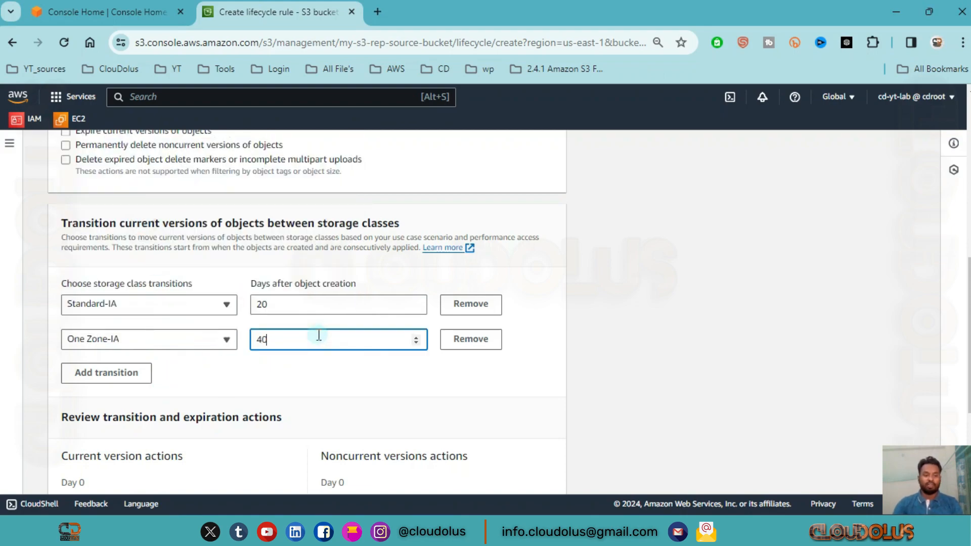
pyautogui.click(352, 376)
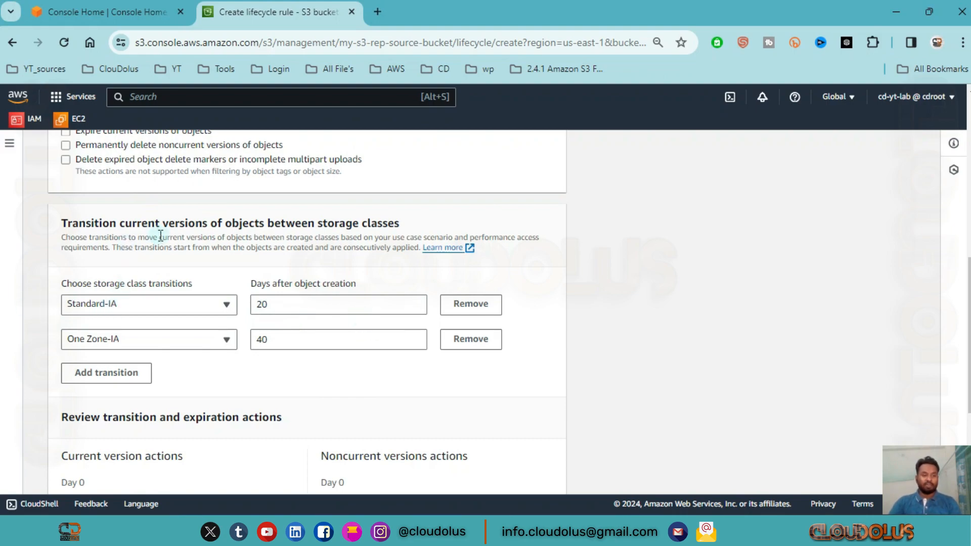
# Review the planned transition timeline and disable moving current versions of objects between storage classes
pyautogui.scroll(-5, 304, 263)
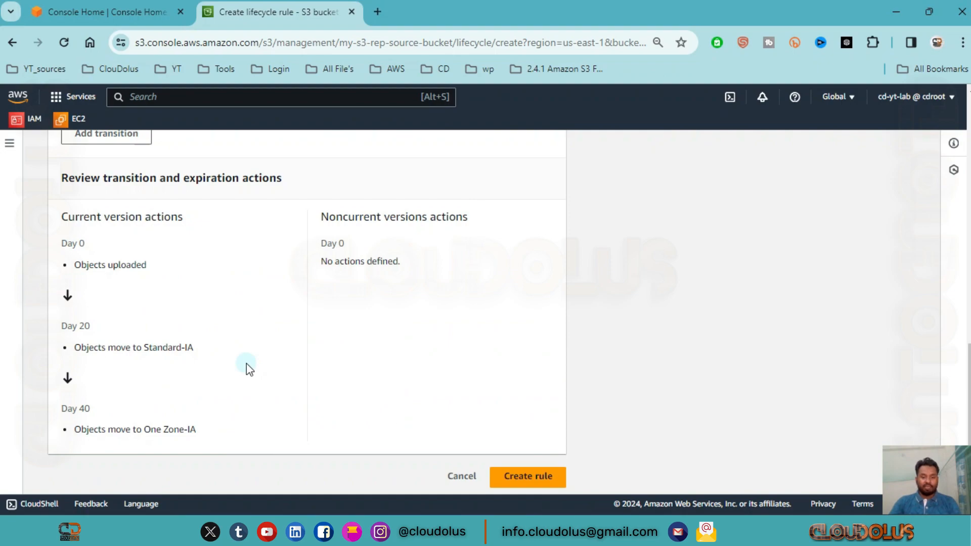
pyautogui.scroll(5, 246, 365)
pyautogui.scroll(-5, 246, 364)
pyautogui.scroll(1, 318, 321)
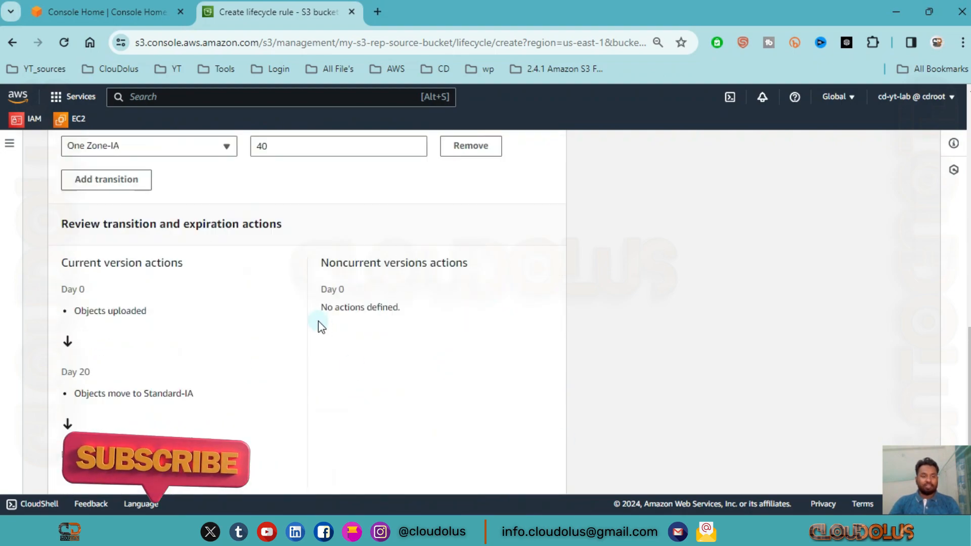
pyautogui.scroll(6, 317, 320)
pyautogui.click(66, 217)
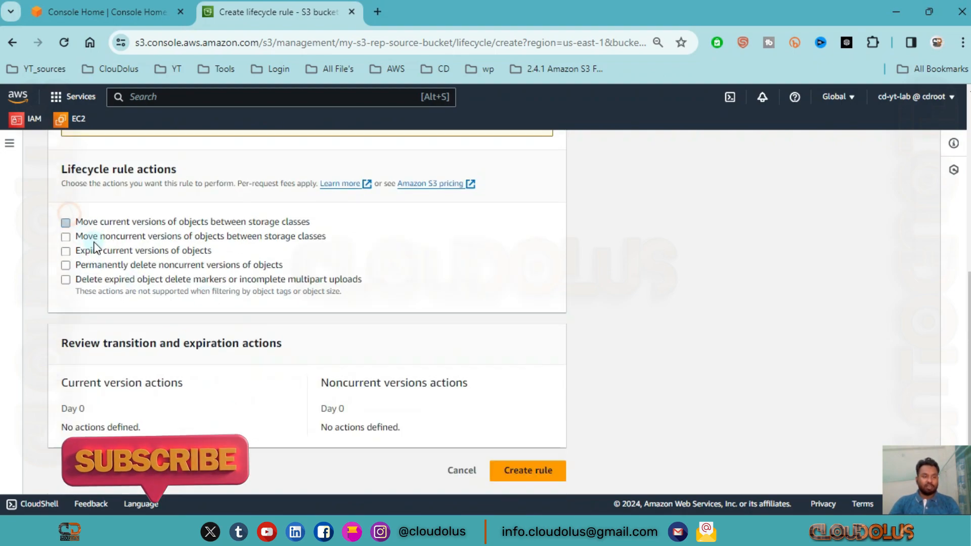
# Enable moving noncurrent versions between storage classes, with a transition to Standard-IA 20 days after objects become noncurrent
pyautogui.click(66, 237)
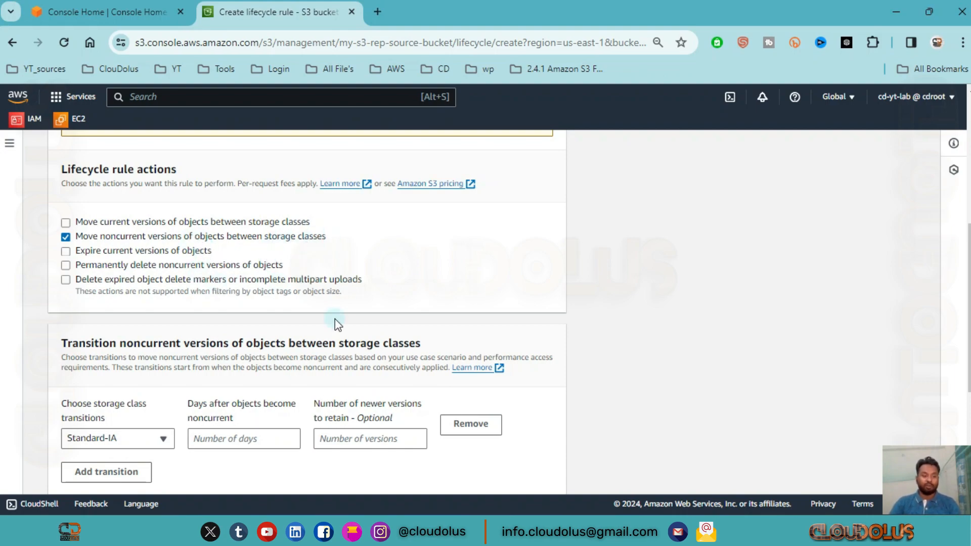
pyautogui.scroll(-2, 334, 318)
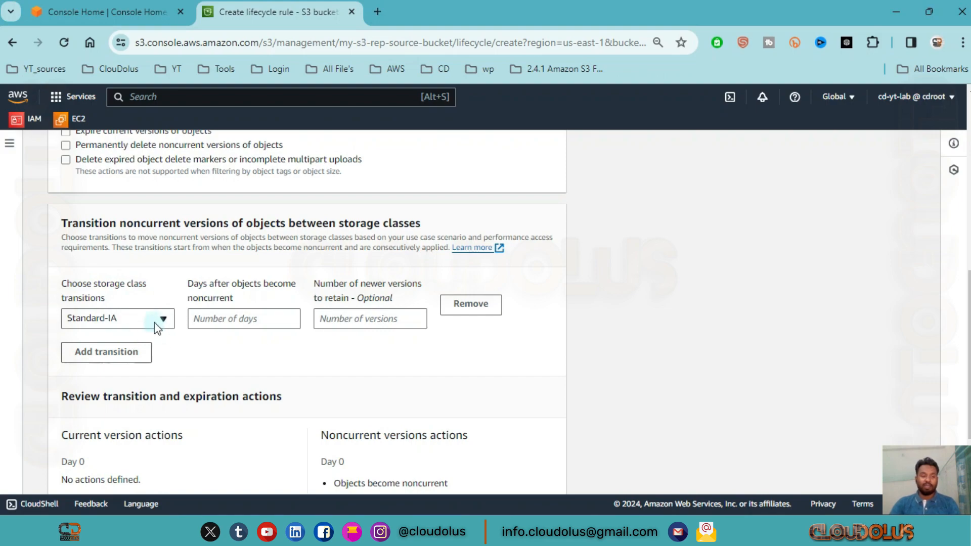
pyautogui.click(238, 319)
pyautogui.write('20')
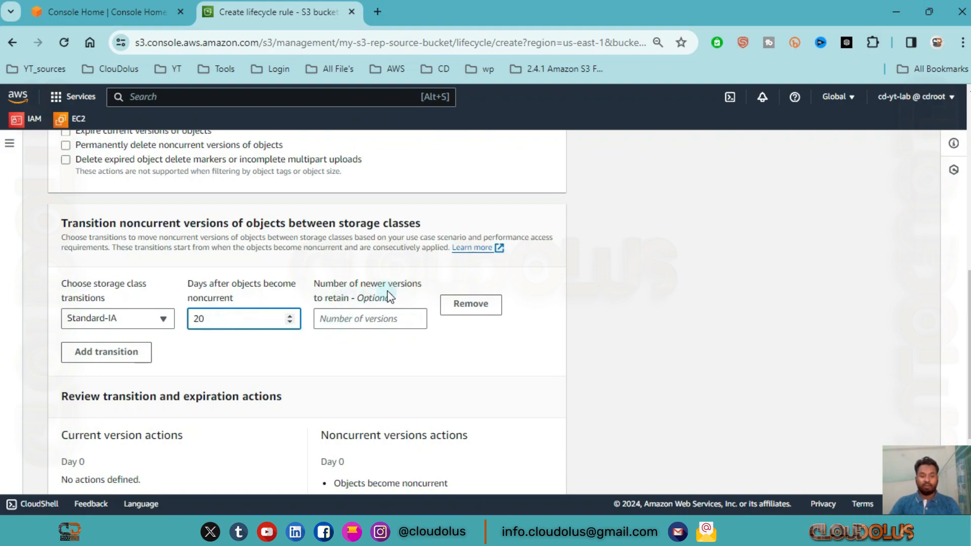
pyautogui.click(369, 319)
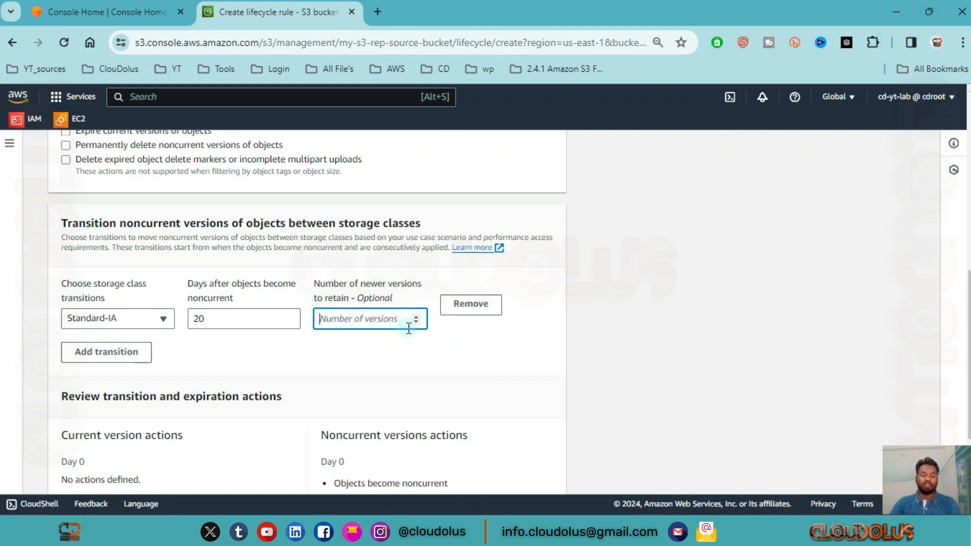
# Add a second noncurrent-version transition to One Zone-IA at 30 days after objects become noncurrent
pyautogui.click(141, 354)
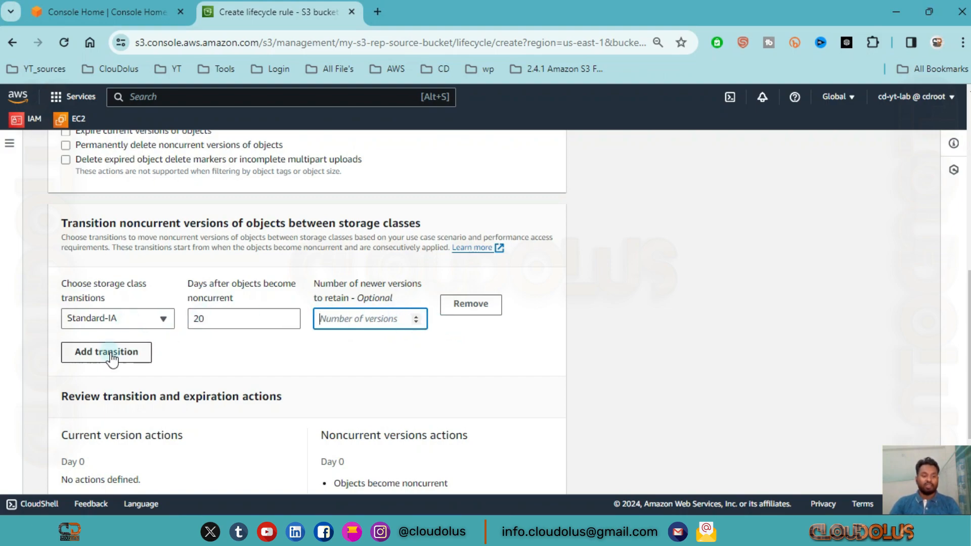
pyautogui.click(160, 356)
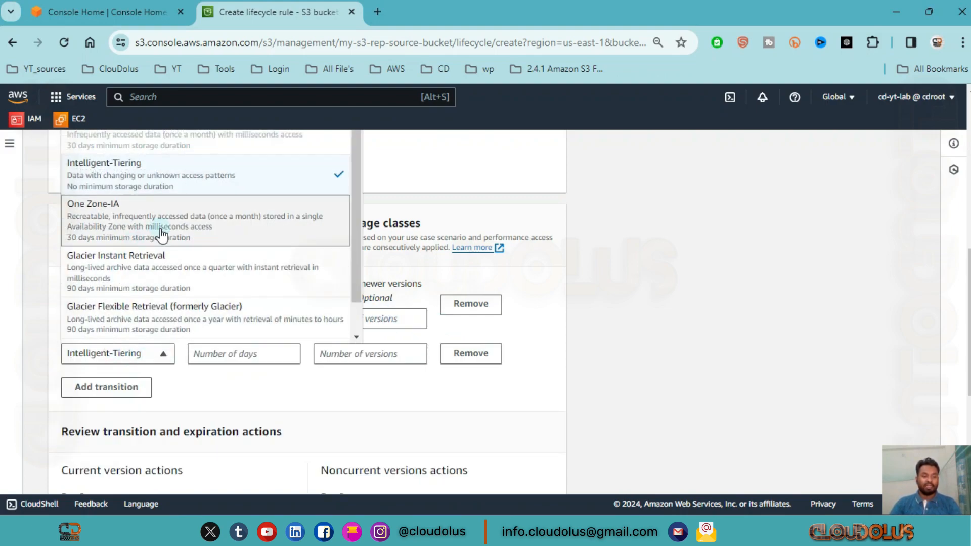
pyautogui.click(195, 216)
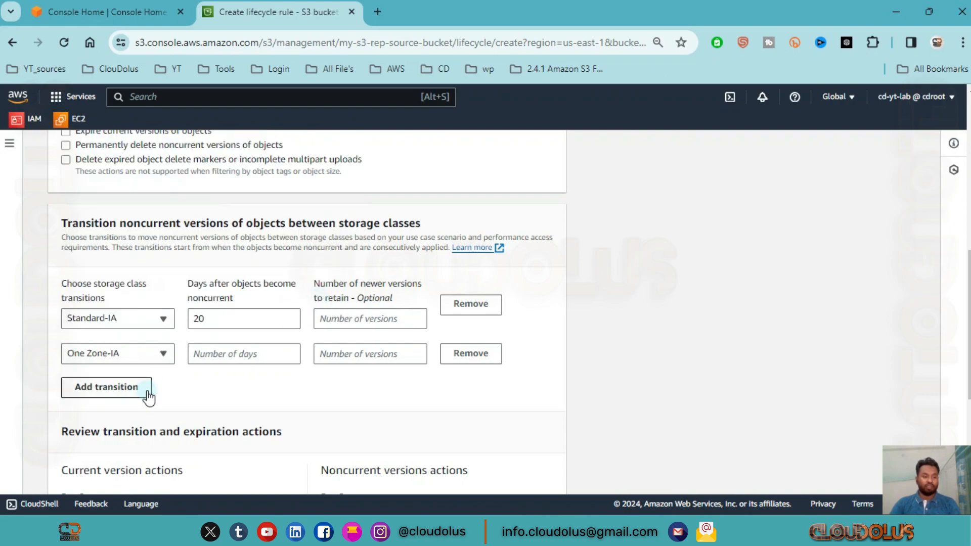
pyautogui.click(212, 354)
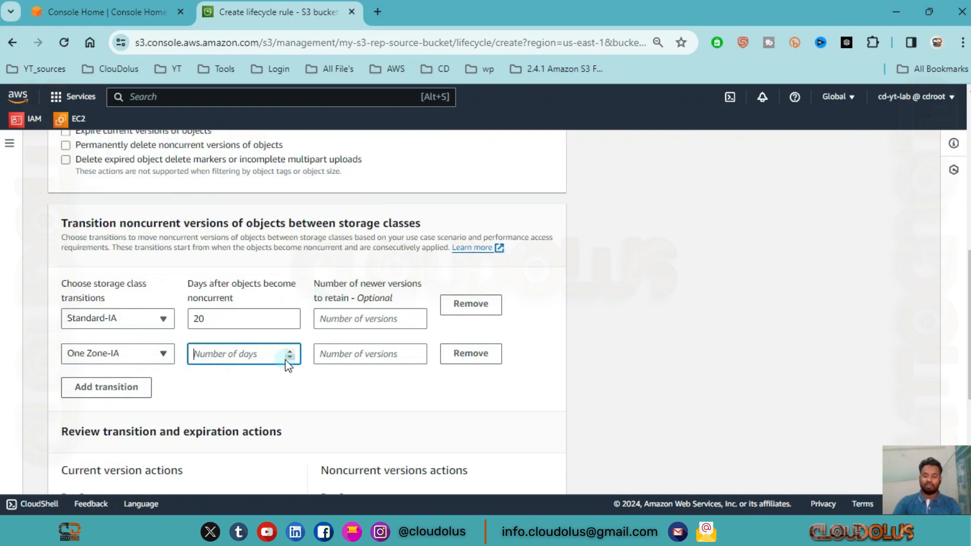
pyautogui.write('30')
pyautogui.click(388, 382)
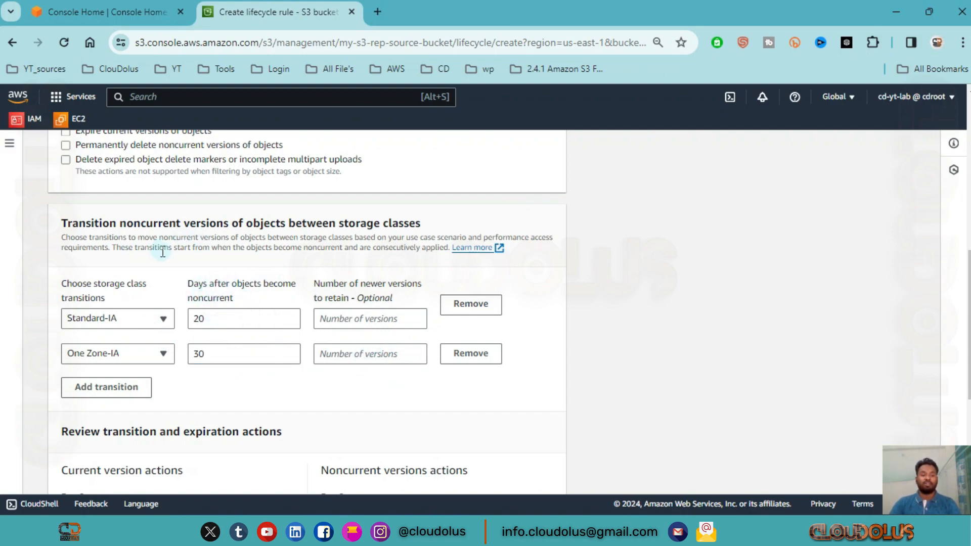
# Replace the noncurrent-version transition action with expiring current versions of objects 30 days after object creation
pyautogui.scroll(2, 42, 255)
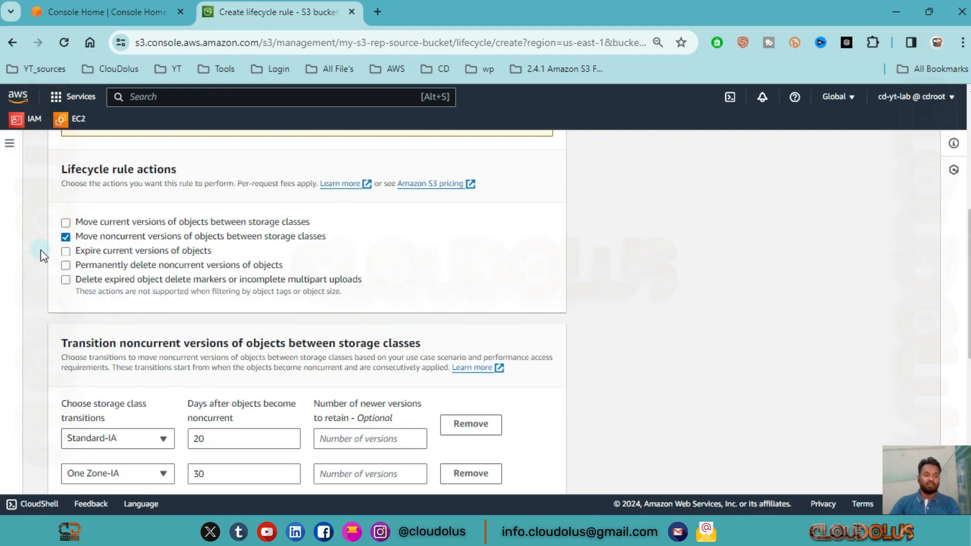
pyautogui.click(80, 237)
pyautogui.click(66, 251)
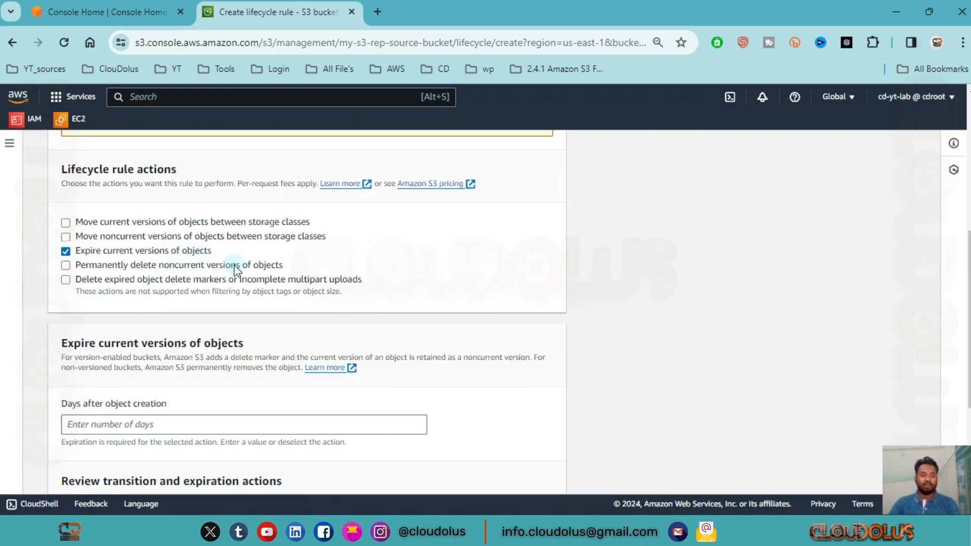
pyautogui.scroll(-2, 236, 271)
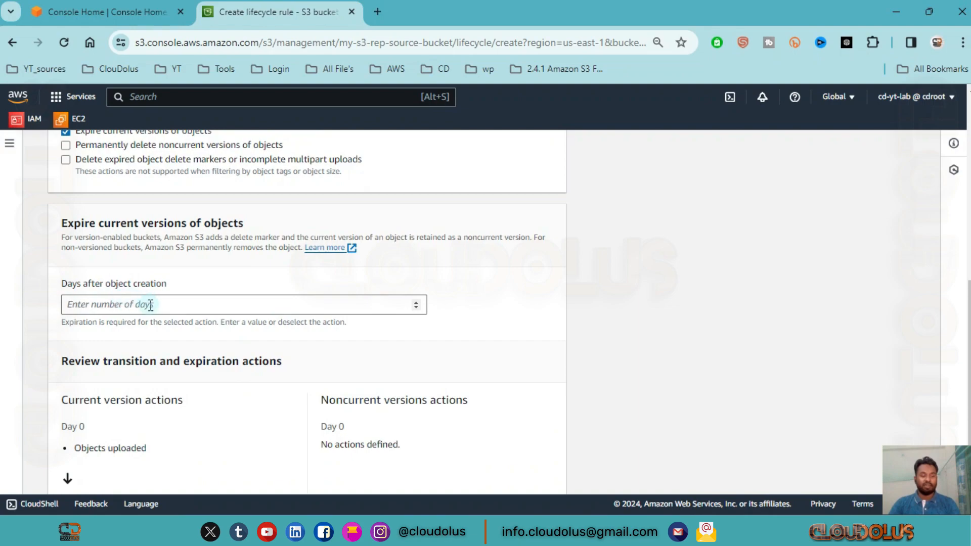
pyautogui.click(151, 305)
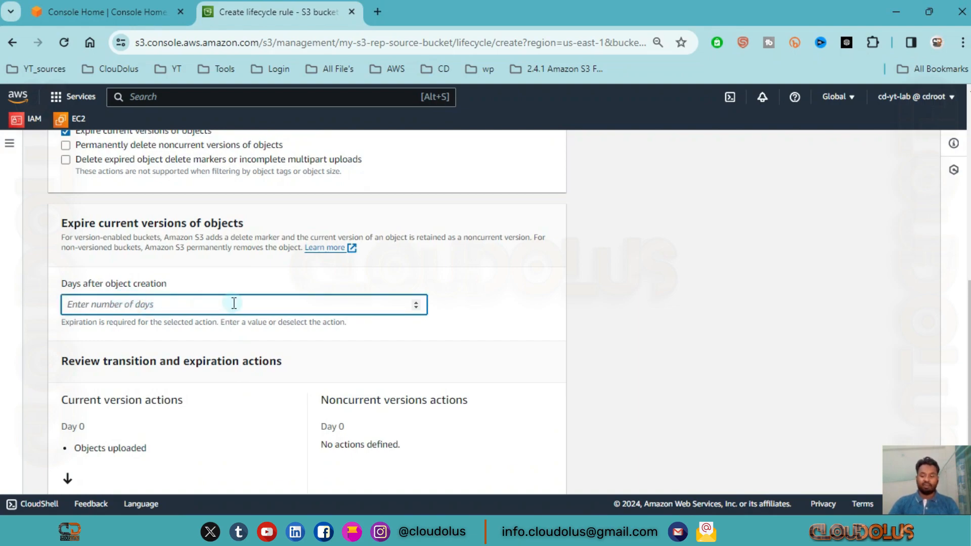
pyautogui.write('30')
pyautogui.click(481, 317)
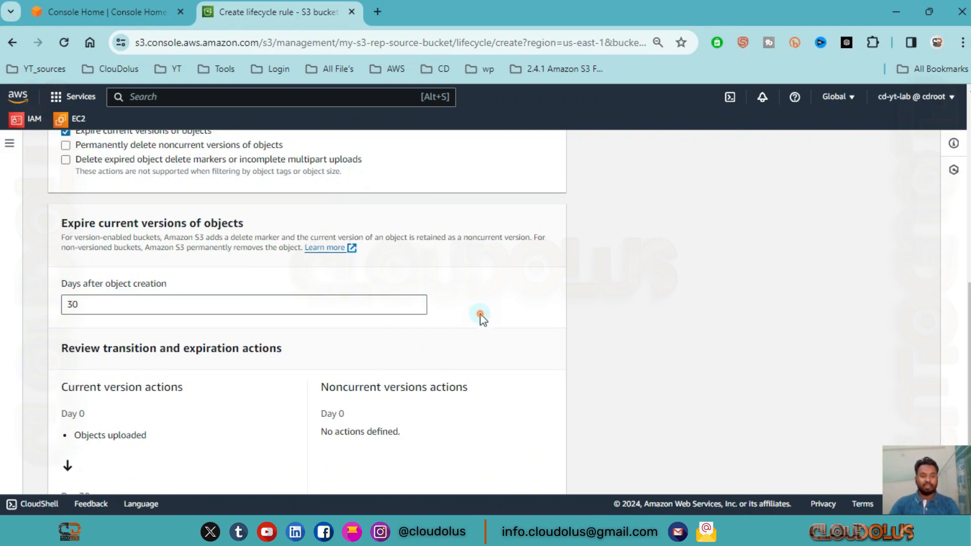
pyautogui.scroll(-2, 135, 336)
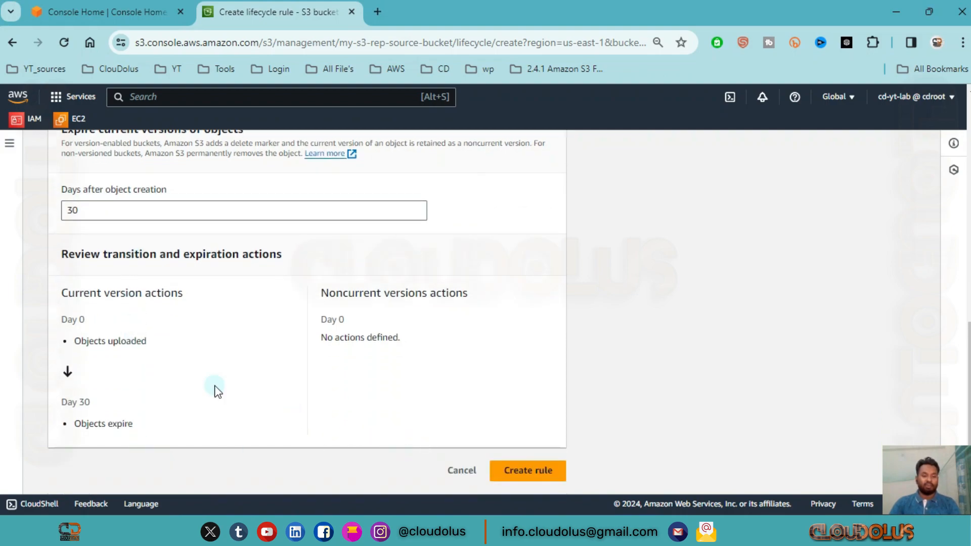
# Replace the expiration action with permanently deleting noncurrent versions 30 days after objects become noncurrent, leaving the number of newer versions to retain blank
pyautogui.scroll(4, 120, 335)
pyautogui.scroll(1, 120, 335)
pyautogui.click(65, 276)
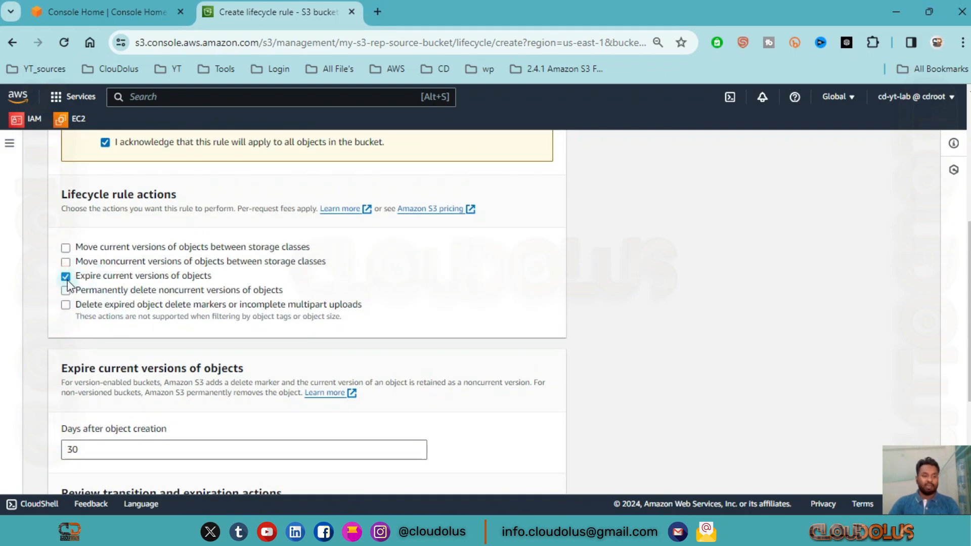
pyautogui.click(66, 291)
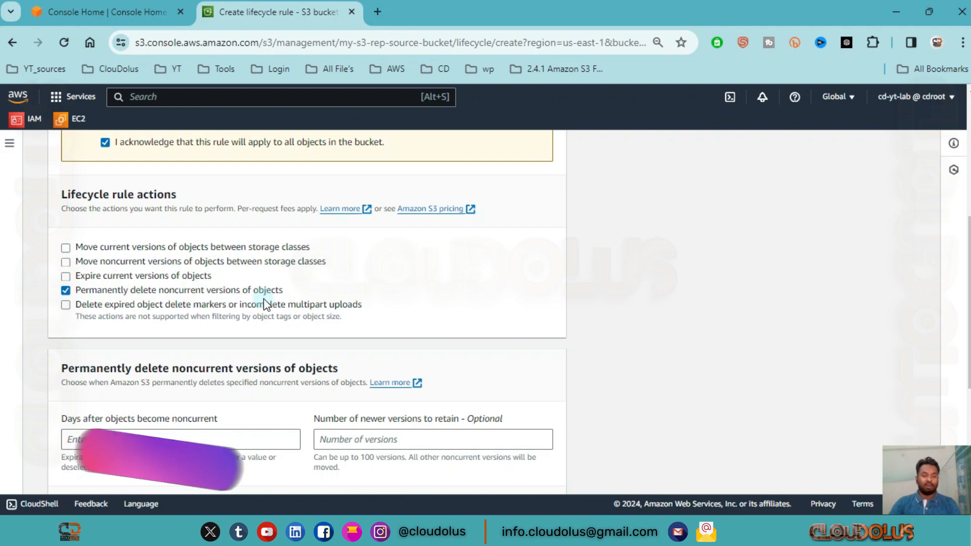
pyautogui.scroll(-2, 296, 306)
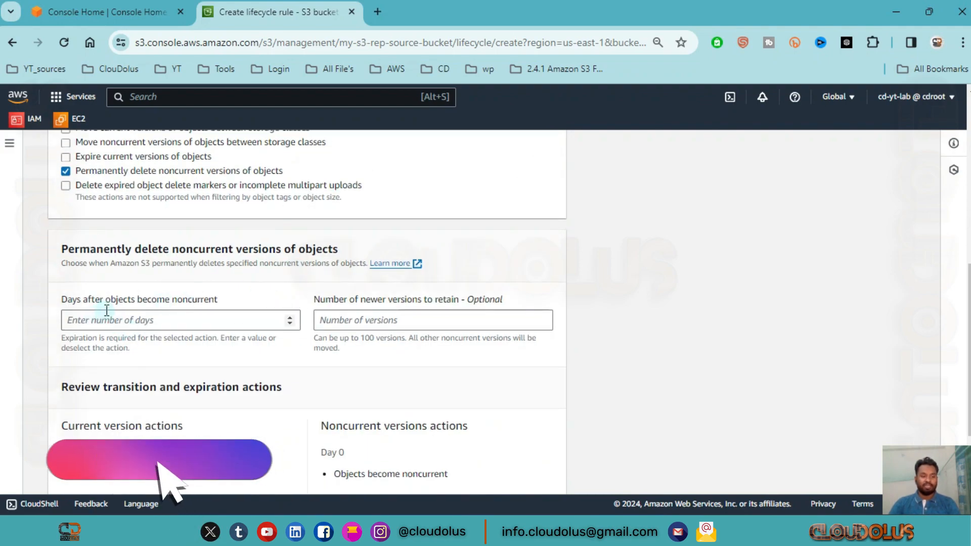
pyautogui.click(195, 316)
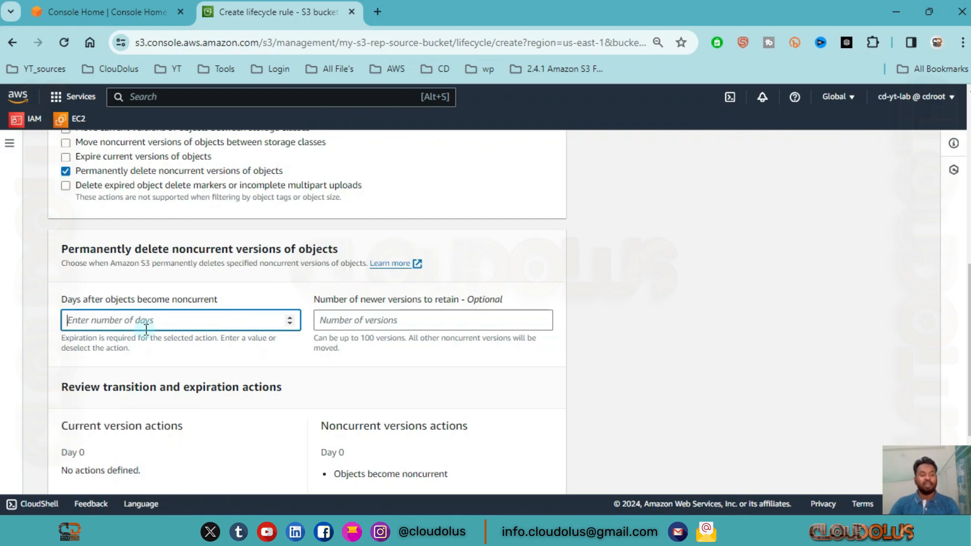
pyautogui.write('30')
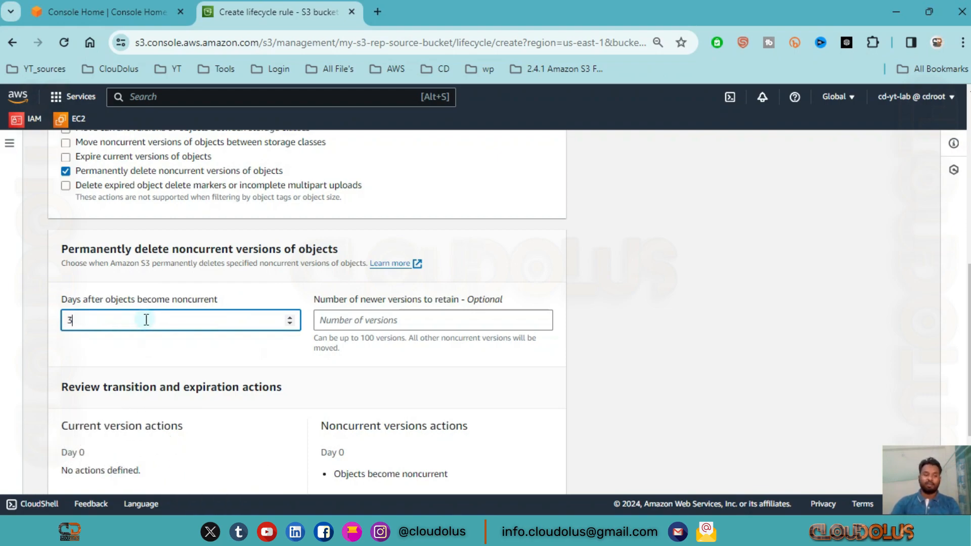
pyautogui.click(337, 312)
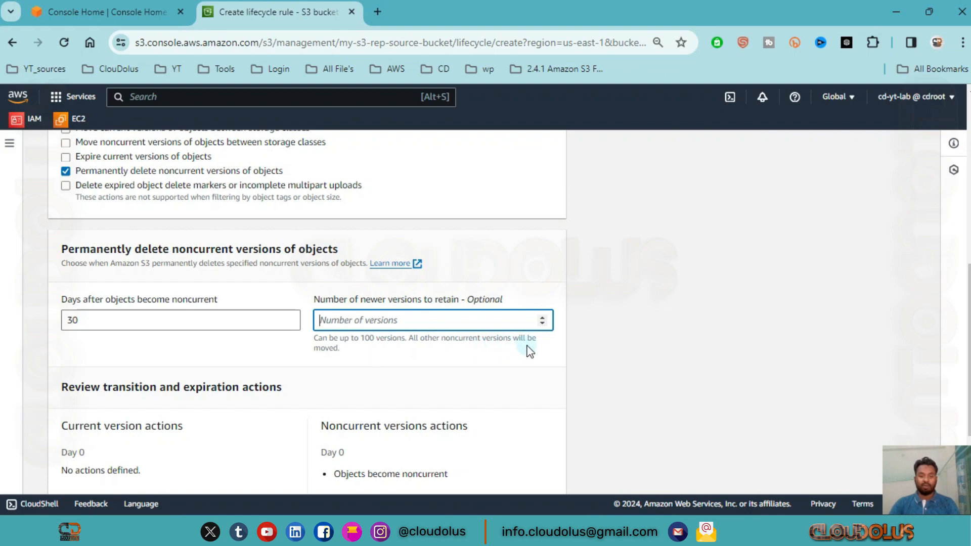
pyautogui.click(354, 356)
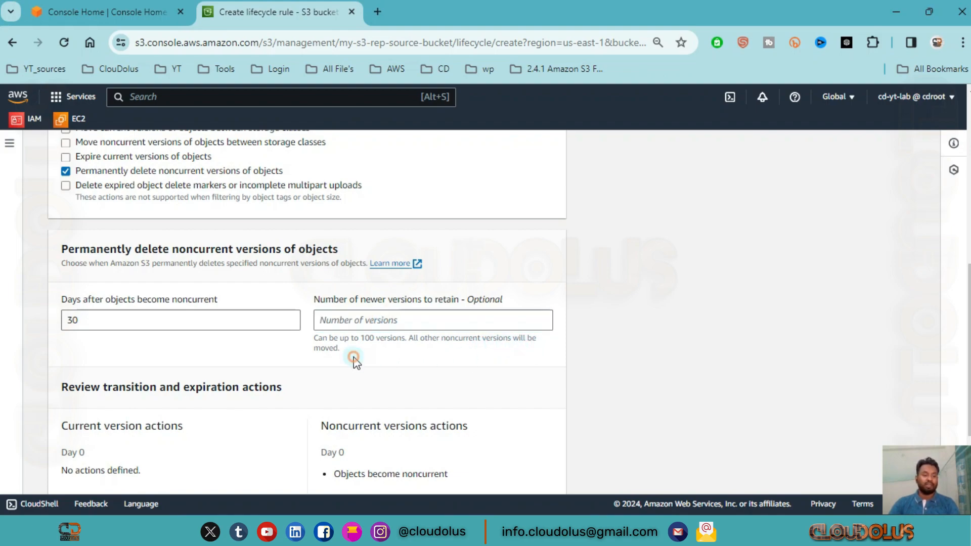
pyautogui.click(370, 319)
# Replace the noncurrent deletion action with the delete markers or incomplete multipart uploads action, and enable deleting expired object delete markers
pyautogui.scroll(2, 124, 336)
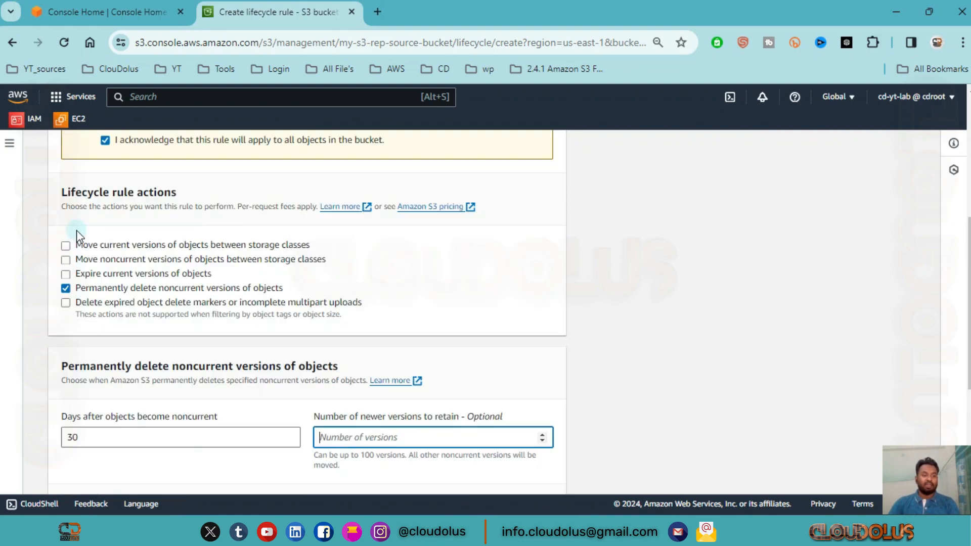
pyautogui.click(66, 291)
pyautogui.click(73, 305)
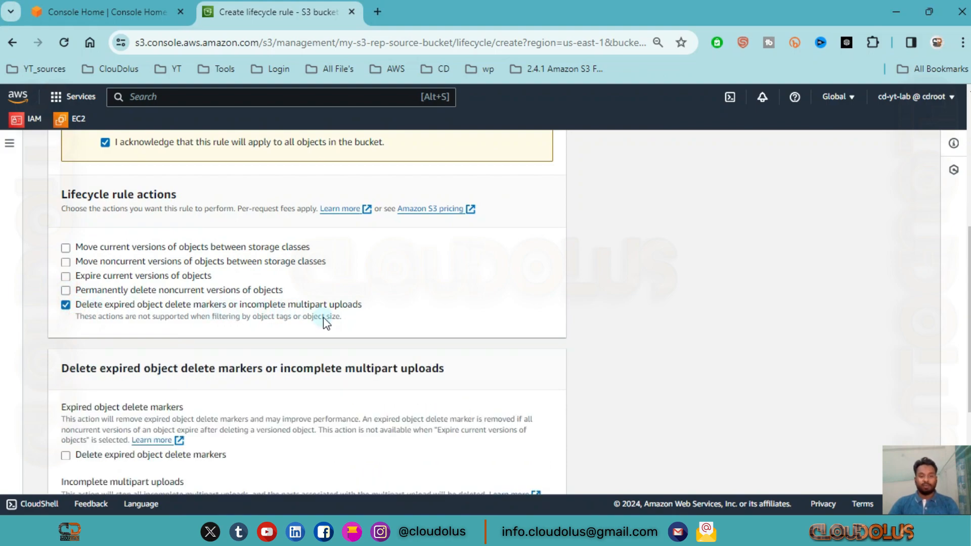
pyautogui.scroll(-2, 324, 318)
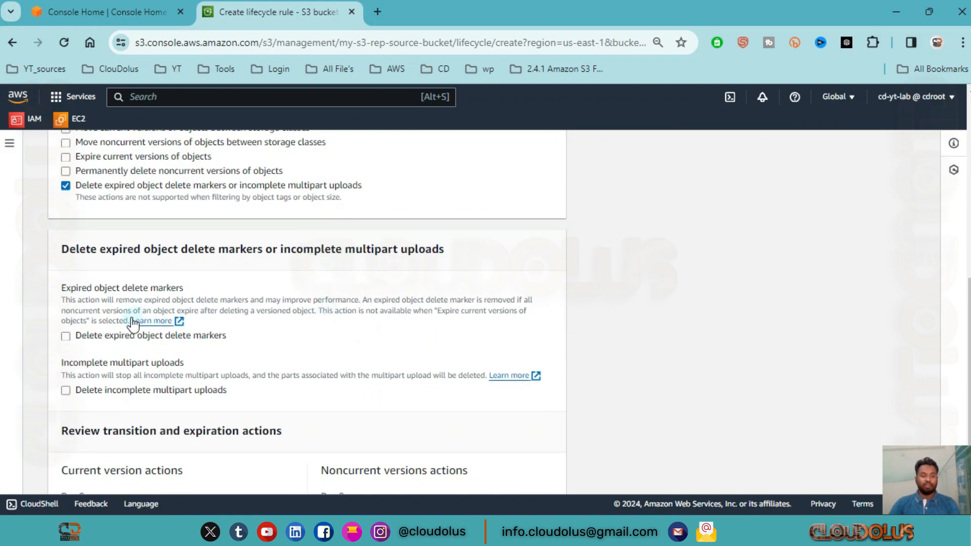
pyautogui.click(66, 336)
pyautogui.scroll(-2, 83, 322)
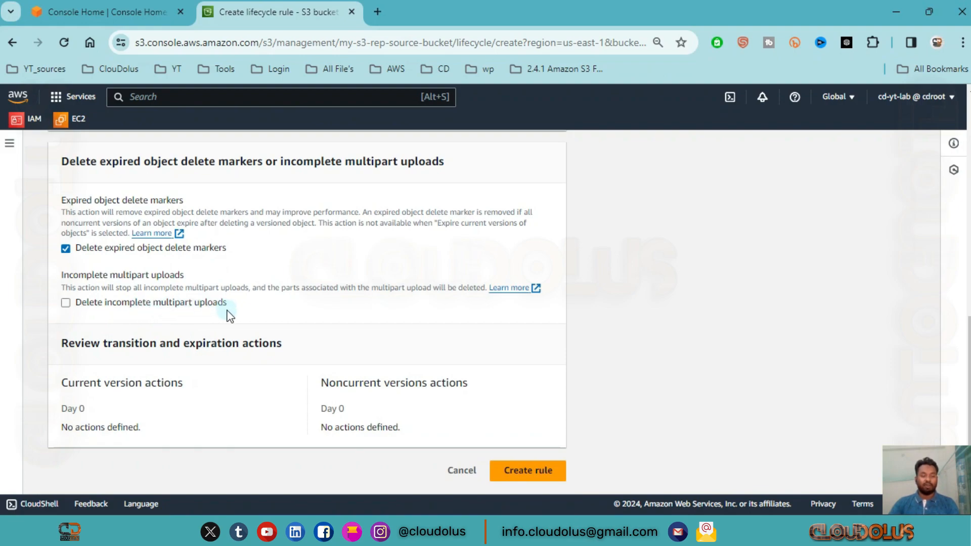
# Enable deleting incomplete multipart uploads and set the number of days to 4
pyautogui.click(84, 306)
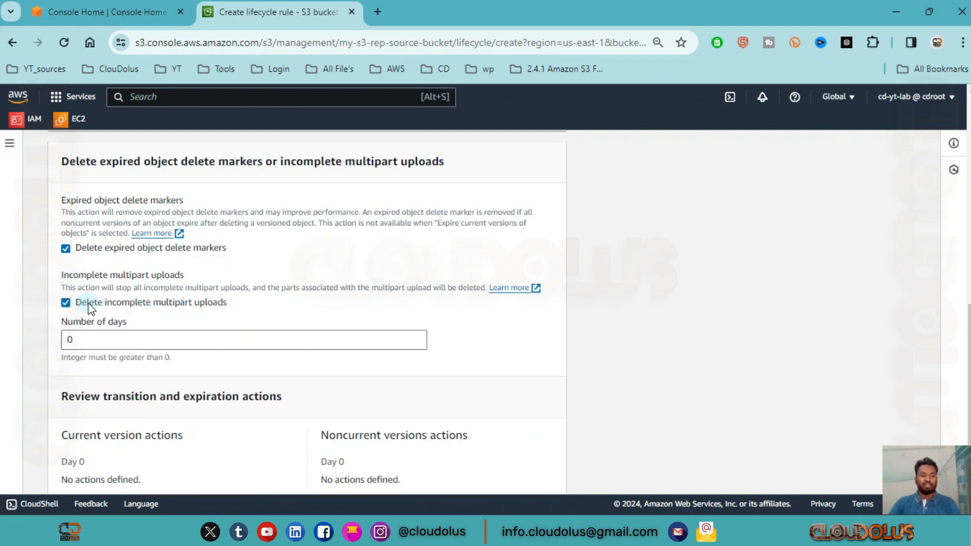
pyautogui.click(113, 338)
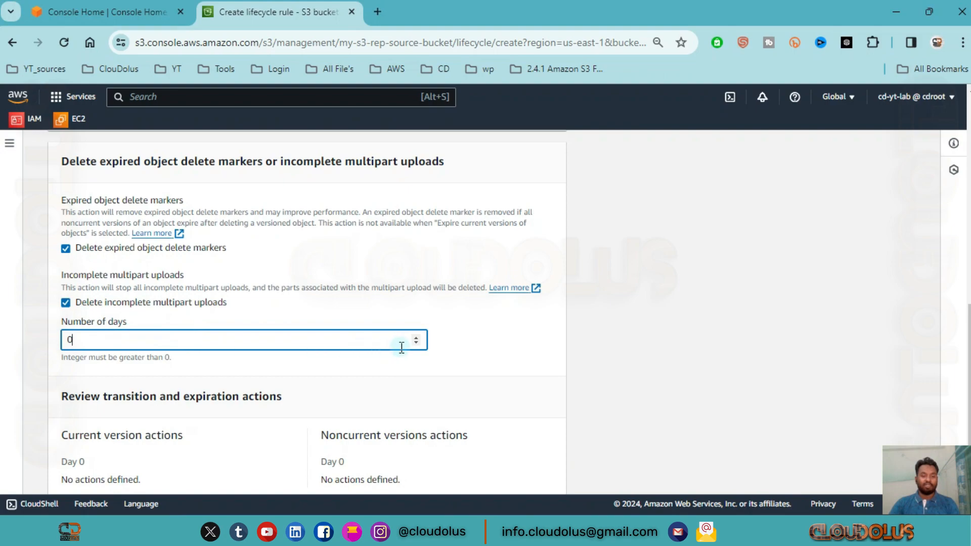
pyautogui.press('BackSpace')
pyautogui.write('4')
pyautogui.hotkey('ctrl', 'a')
pyautogui.scroll(-1, 300, 386)
pyautogui.click(303, 326)
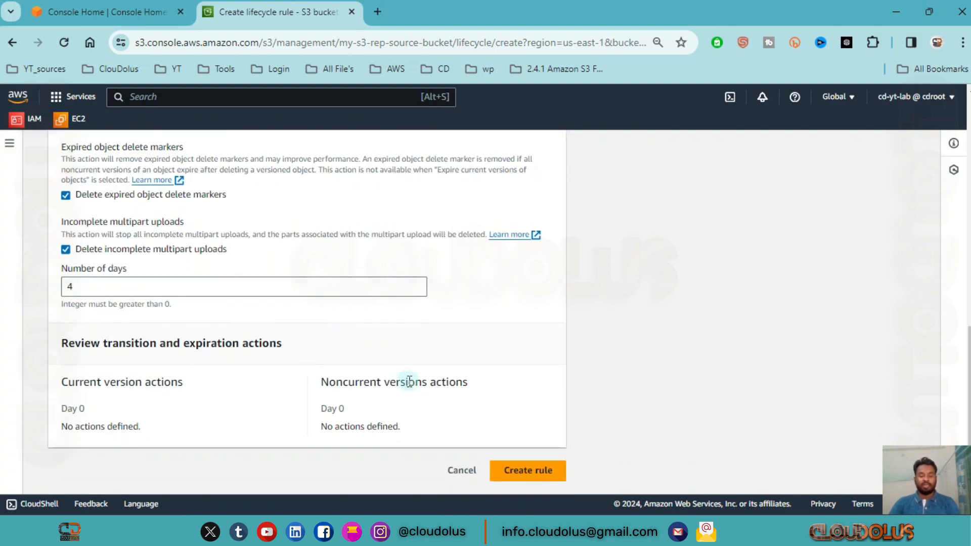
# Disable deleting expired object delete markers or incomplete multipart uploads, and review the rule's name, scope and available actions
pyautogui.scroll(5, 330, 369)
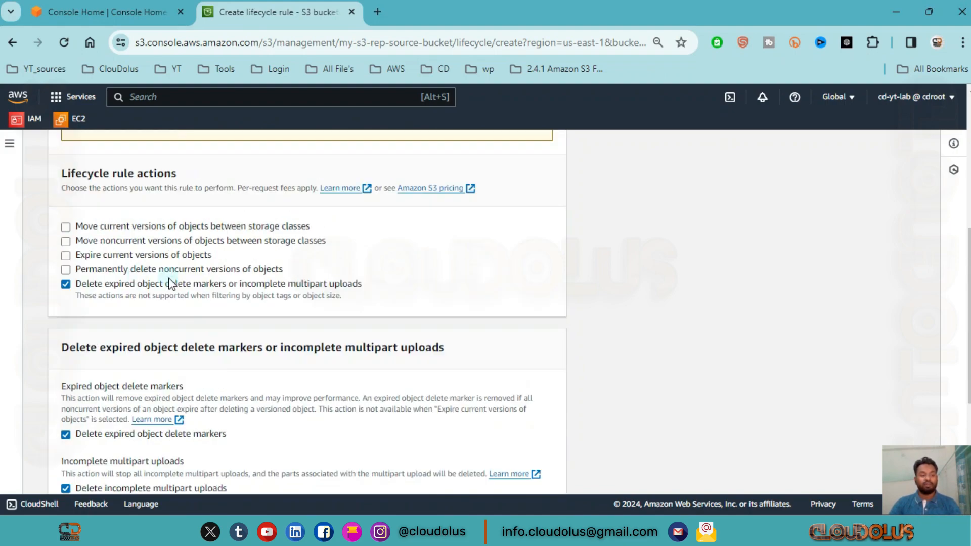
pyautogui.click(81, 285)
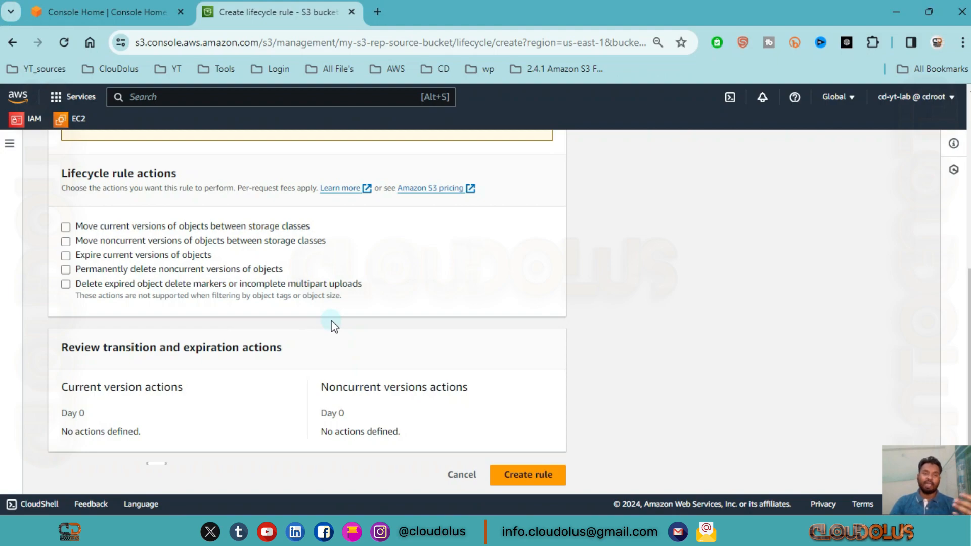
pyautogui.scroll(5, 191, 311)
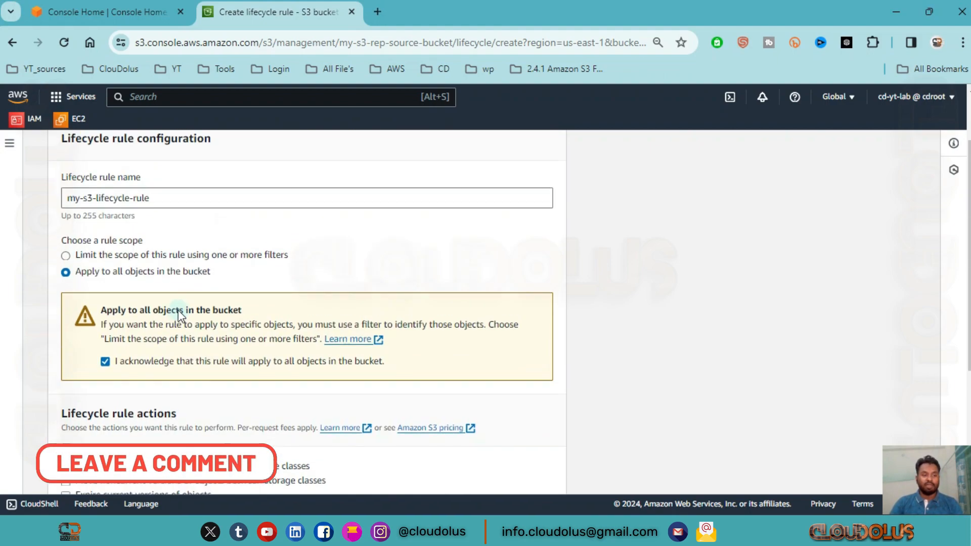
pyautogui.scroll(2, 206, 388)
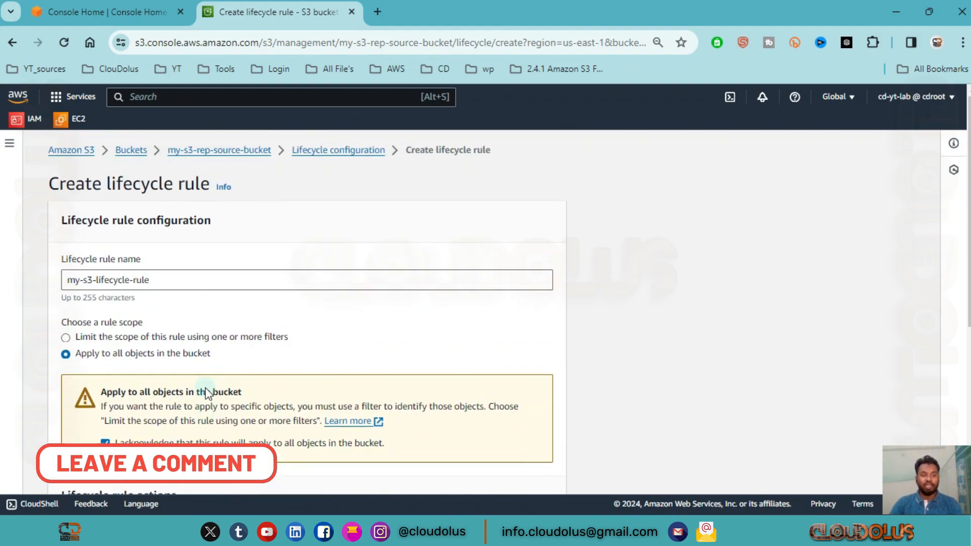
pyautogui.scroll(-3, 206, 390)
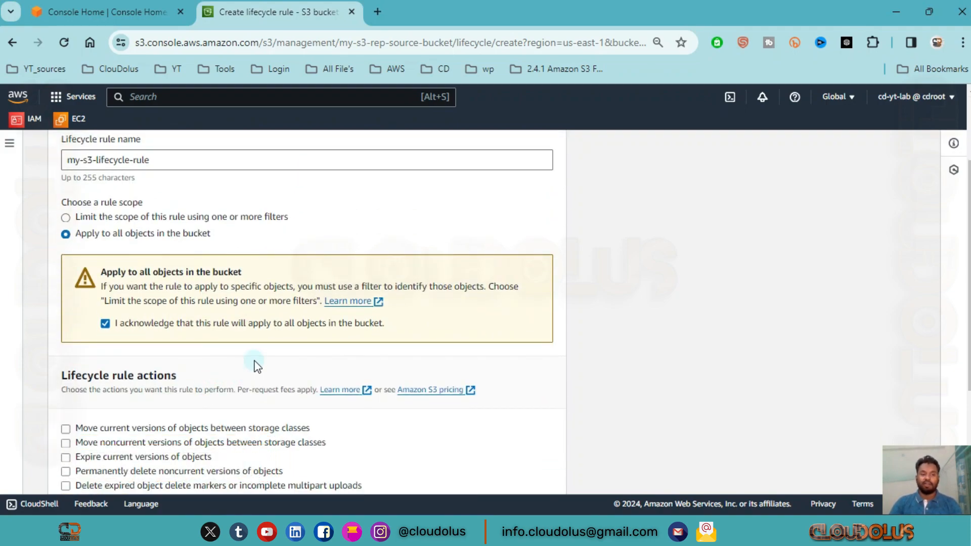
pyautogui.scroll(-5, 258, 362)
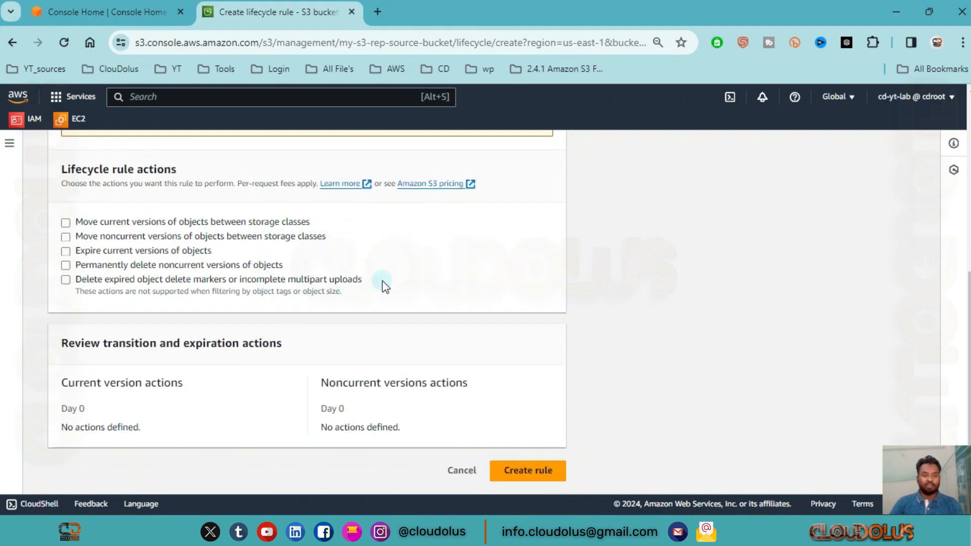
pyautogui.scroll(8, 384, 282)
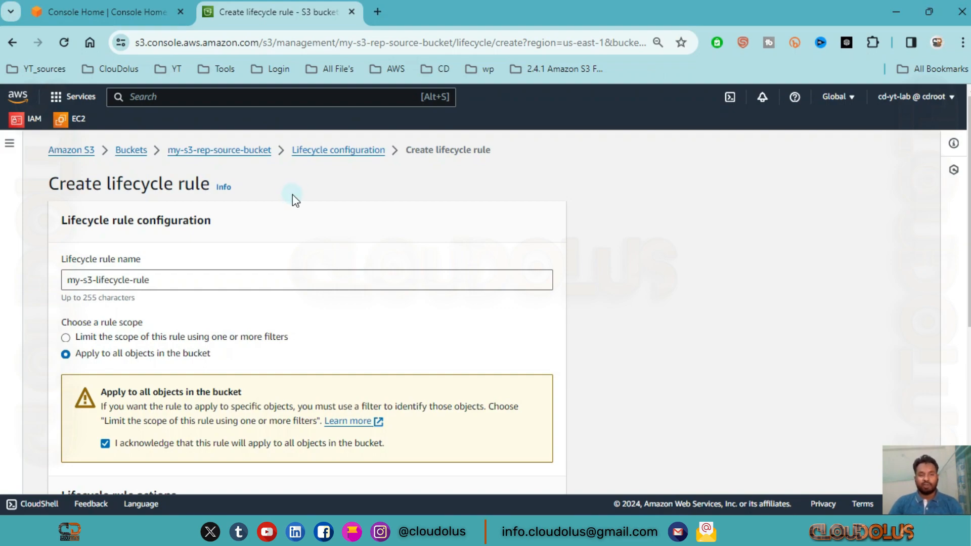
pyautogui.scroll(-5, 293, 199)
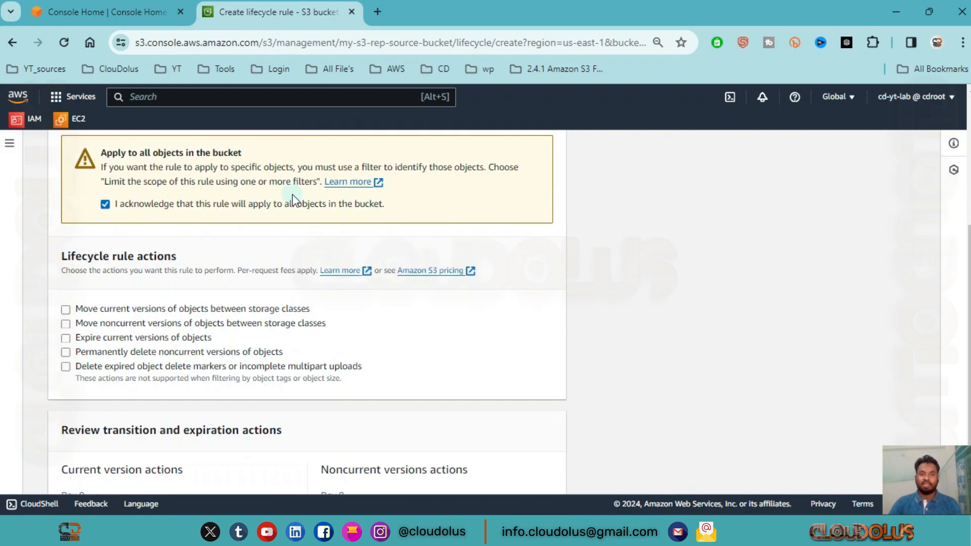